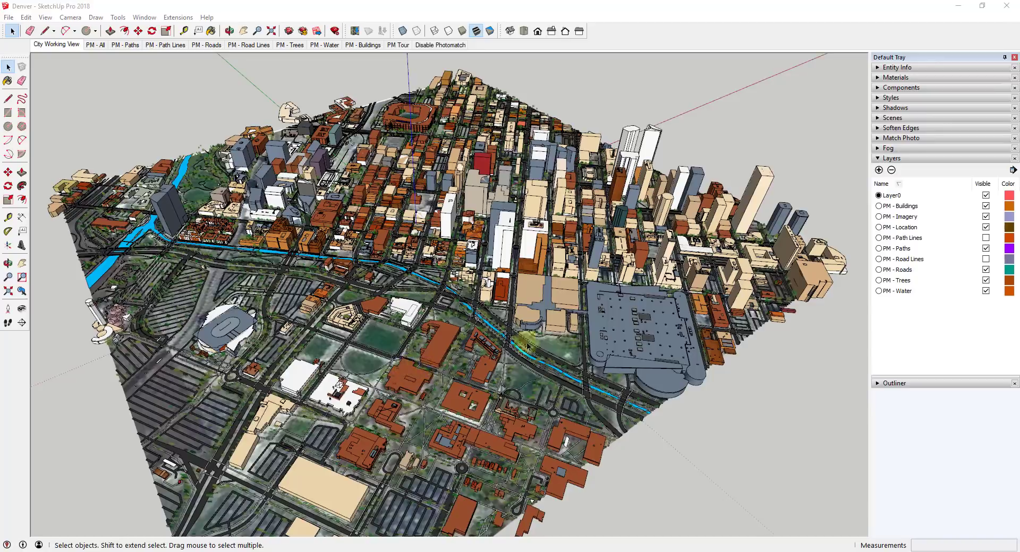
Step: Examine the Denver city model from an overall view and from close up among the downtown towers
{"action": "middle_click_drag", "start_coordinate": [527, 342], "coordinate": [207, 255]}
{"action": "scroll", "coordinate": [551, 282], "scroll_direction": "up", "scroll_amount": 5}
{"action": "scroll", "coordinate": [551, 282], "scroll_direction": "up", "scroll_amount": 5}
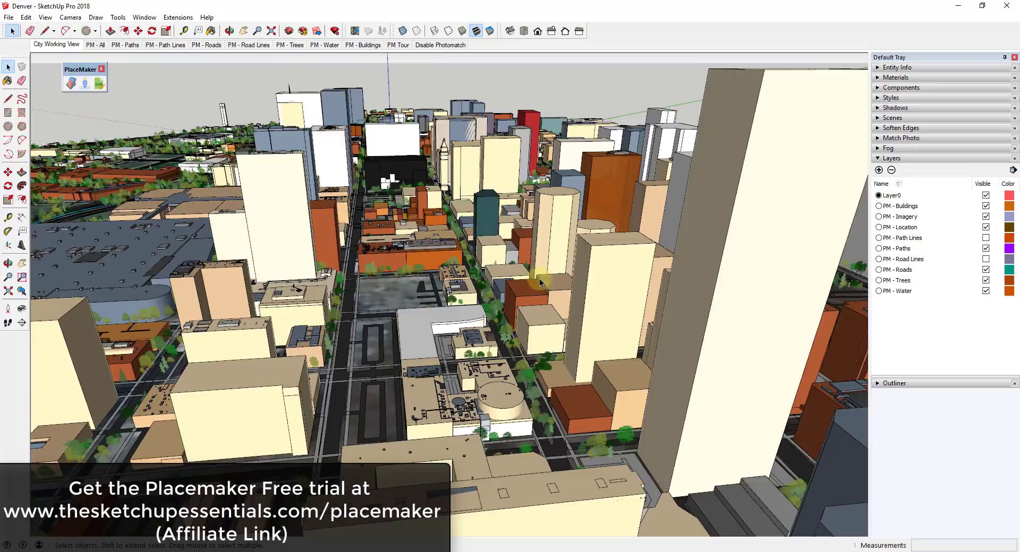
{"action": "middle_click_drag", "start_coordinate": [551, 282], "coordinate": [467, 451]}
{"action": "scroll", "coordinate": [481, 369], "scroll_direction": "down", "scroll_amount": 6}
{"action": "middle_click_drag", "start_coordinate": [534, 355], "coordinate": [653, 319]}
{"action": "scroll", "coordinate": [659, 231], "scroll_direction": "up", "scroll_amount": 8}
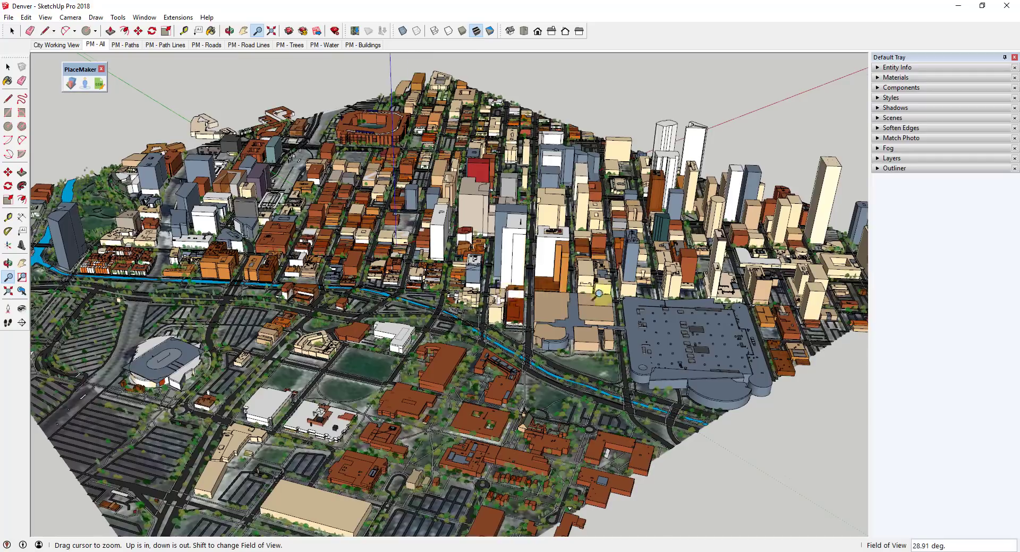
{"action": "scroll", "coordinate": [599, 293], "scroll_direction": "down", "scroll_amount": 2}
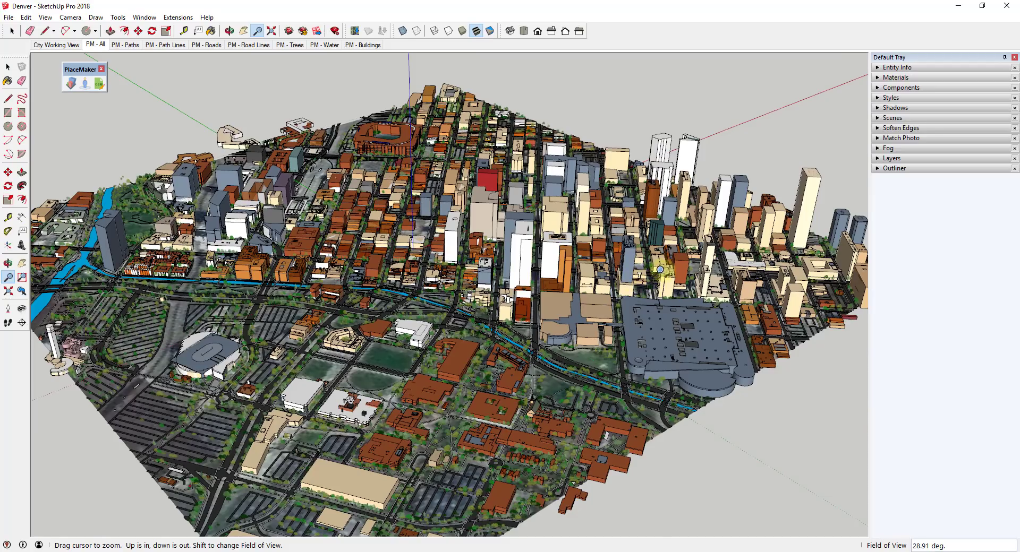
{"action": "middle_click_drag", "start_coordinate": [690, 333], "coordinate": [236, 258]}
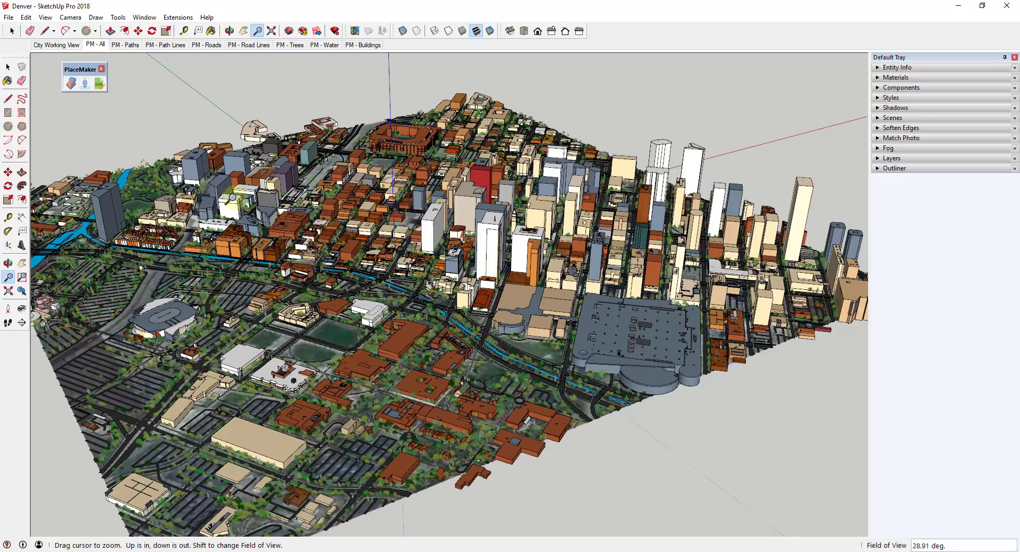
Step: Open PlaceMaker's import options and view the downtown high-rises from another side
{"action": "left_click", "coordinate": [79, 87]}
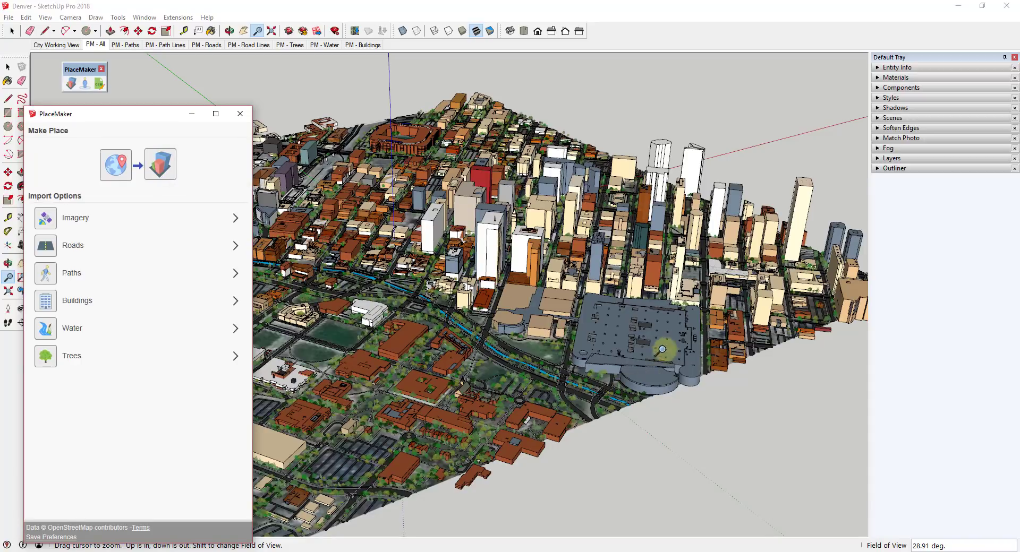
{"action": "middle_click_drag", "start_coordinate": [704, 307], "coordinate": [544, 321]}
{"action": "scroll", "coordinate": [545, 321], "scroll_direction": "up", "scroll_amount": 3}
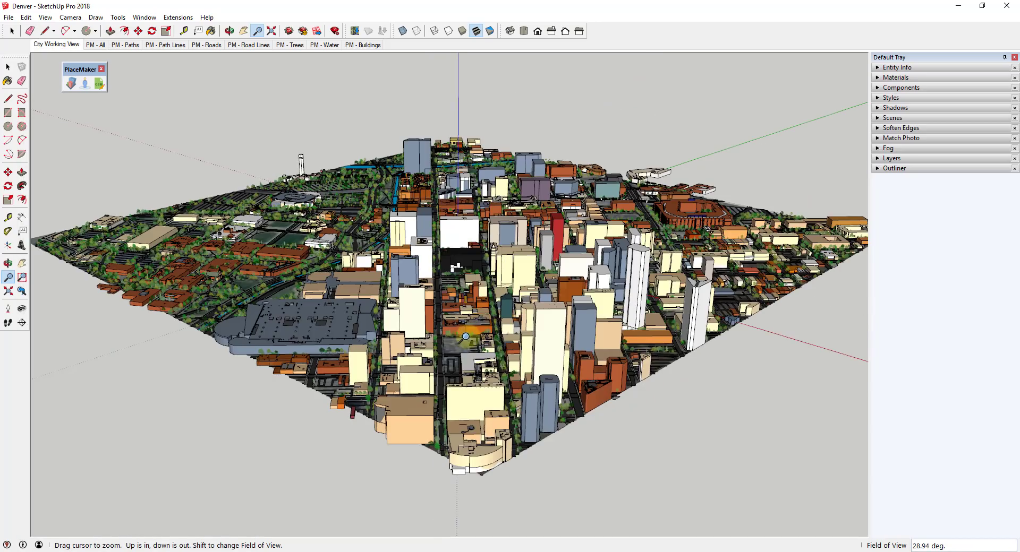
Step: Bring the camera down to street level on a downtown street and open PlaceMaker's Street View tour there
{"action": "scroll", "coordinate": [444, 298], "scroll_direction": "up", "scroll_amount": 7}
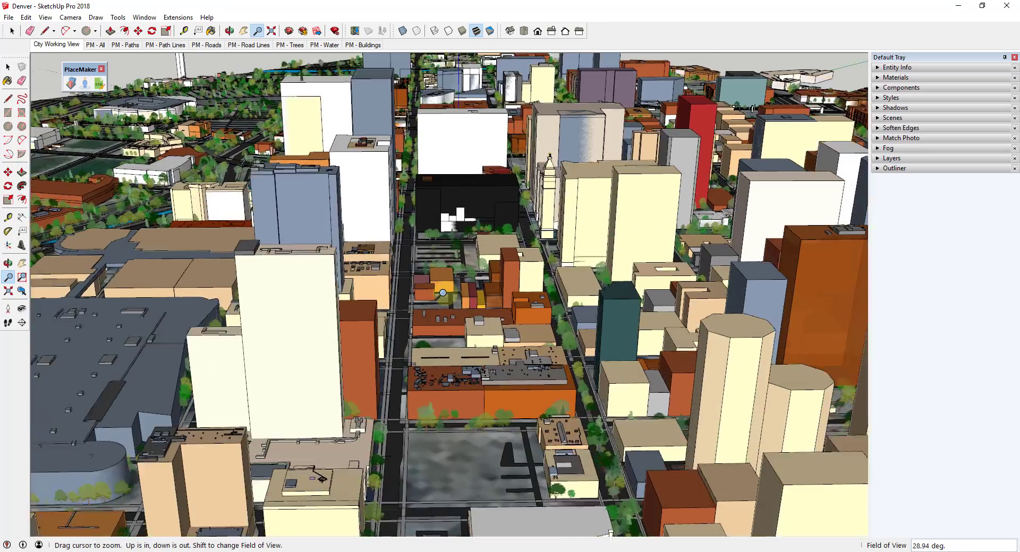
{"action": "middle_click_drag", "start_coordinate": [445, 298], "coordinate": [444, 300], "text": "shift"}
{"action": "scroll", "coordinate": [443, 300], "scroll_direction": "up", "scroll_amount": 10}
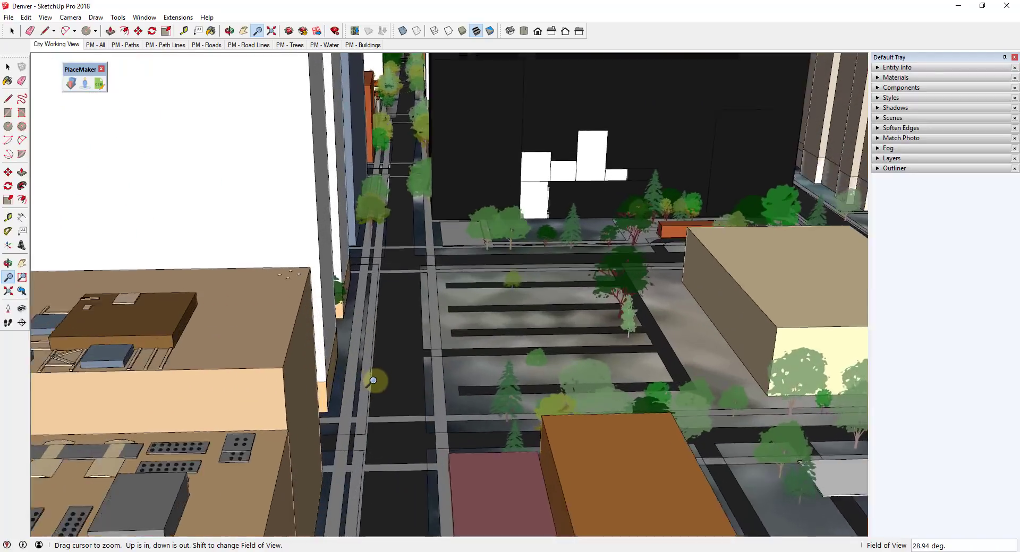
{"action": "middle_click_drag", "start_coordinate": [373, 380], "coordinate": [371, 238]}
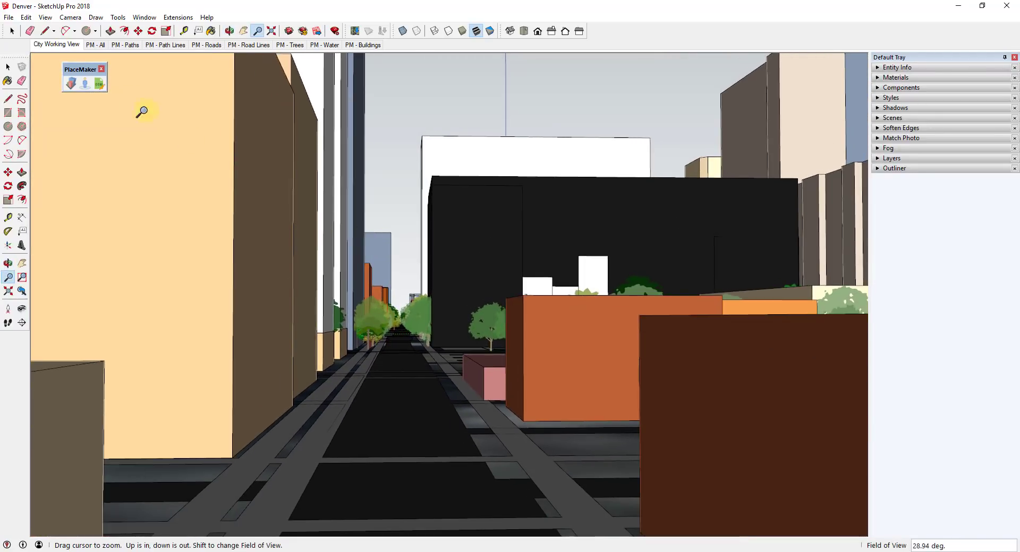
{"action": "left_click", "coordinate": [86, 83]}
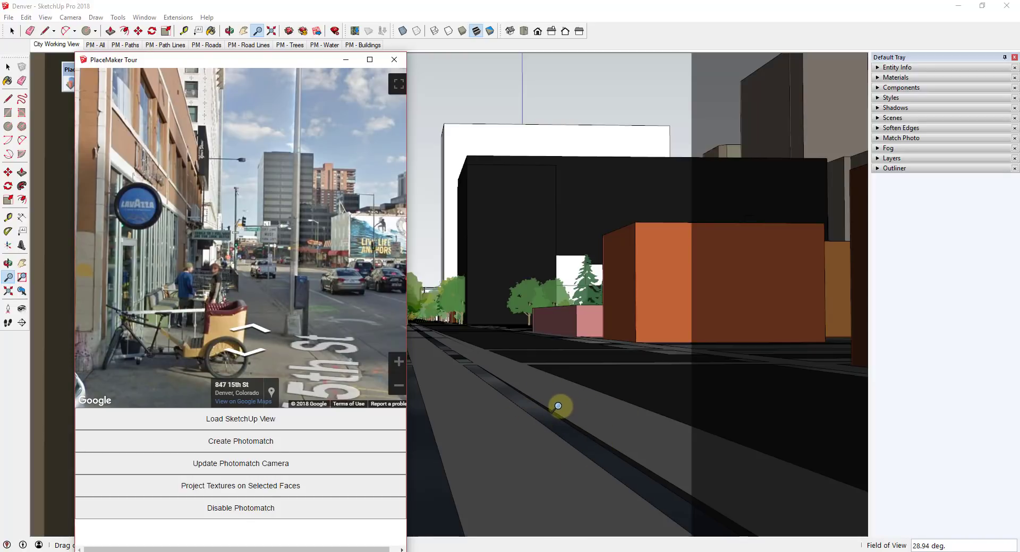
Step: Look around in the Street View tour on 15th St and compare its buildings with the synchronized model view
{"action": "middle_click_drag", "start_coordinate": [558, 402], "coordinate": [531, 397]}
{"action": "mouse_move", "coordinate": [338, 262]}
{"action": "left_mouse_down"}
{"action": "mouse_move", "coordinate": [229, 262]}
{"action": "mouse_move", "coordinate": [215, 251]}
{"action": "mouse_move", "coordinate": [223, 248]}
{"action": "mouse_move", "coordinate": [155, 245]}
{"action": "left_mouse_up"}
{"action": "mouse_move", "coordinate": [237, 245]}
{"action": "left_mouse_down"}
{"action": "mouse_move", "coordinate": [211, 255]}
{"action": "mouse_move", "coordinate": [214, 271]}
{"action": "mouse_move", "coordinate": [238, 252]}
{"action": "left_mouse_up"}
{"action": "left_click_drag", "start_coordinate": [302, 257], "coordinate": [348, 264]}
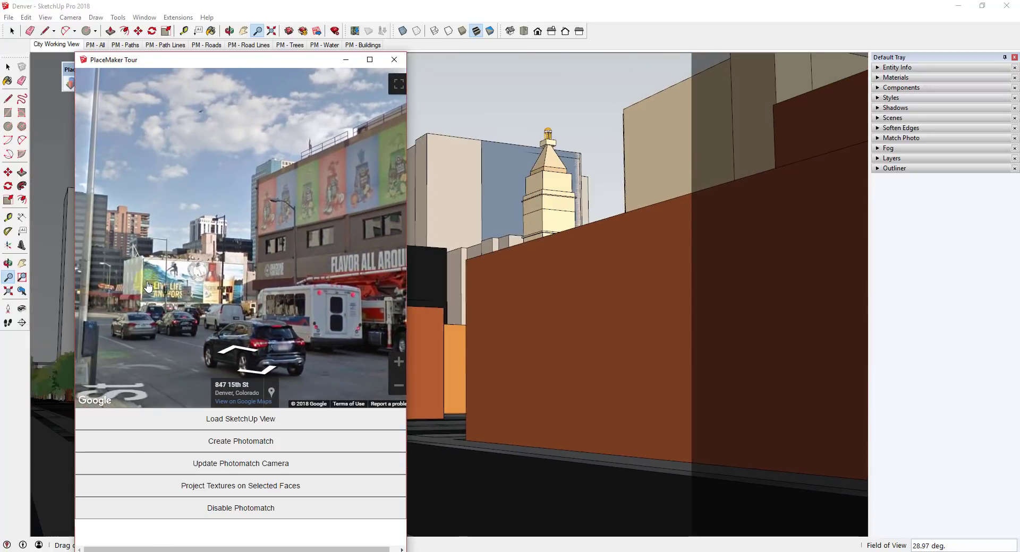
{"action": "mouse_move", "coordinate": [150, 279]}
{"action": "left_mouse_down"}
{"action": "mouse_move", "coordinate": [258, 282]}
{"action": "mouse_move", "coordinate": [215, 278]}
{"action": "mouse_move", "coordinate": [202, 288]}
{"action": "mouse_move", "coordinate": [190, 278]}
{"action": "mouse_move", "coordinate": [206, 299]}
{"action": "left_mouse_up"}
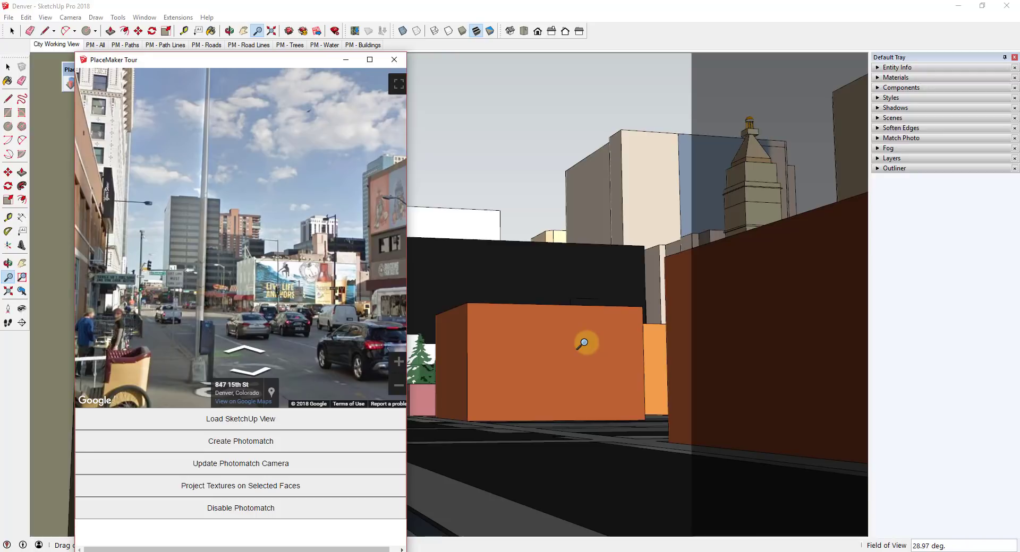
{"action": "mouse_move", "coordinate": [297, 272]}
{"action": "left_mouse_down"}
{"action": "mouse_move", "coordinate": [334, 260]}
{"action": "mouse_move", "coordinate": [312, 237]}
{"action": "mouse_move", "coordinate": [297, 245]}
{"action": "left_mouse_up"}
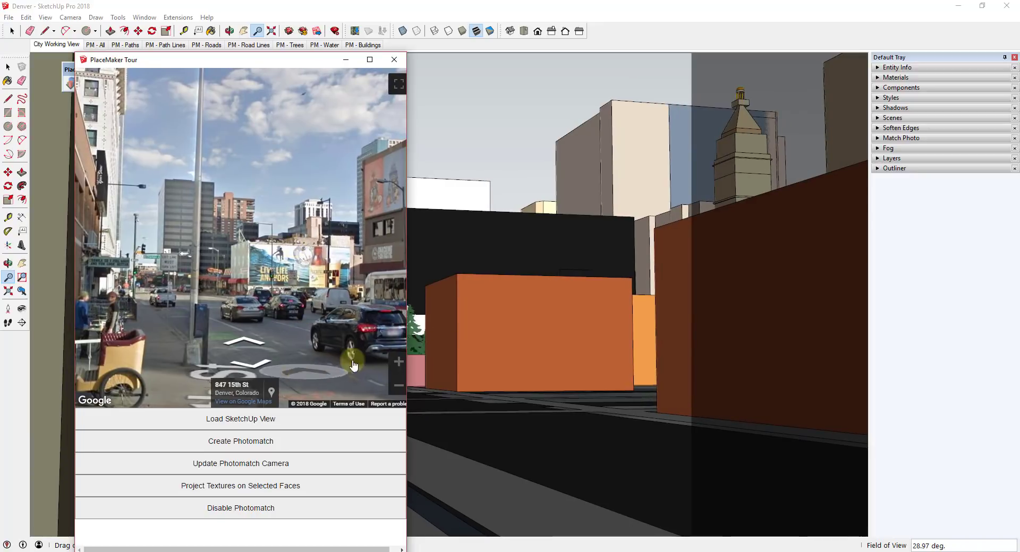
Step: Advance the Street View tour along 15th St to the Champa St intersection
{"action": "left_click", "coordinate": [244, 342]}
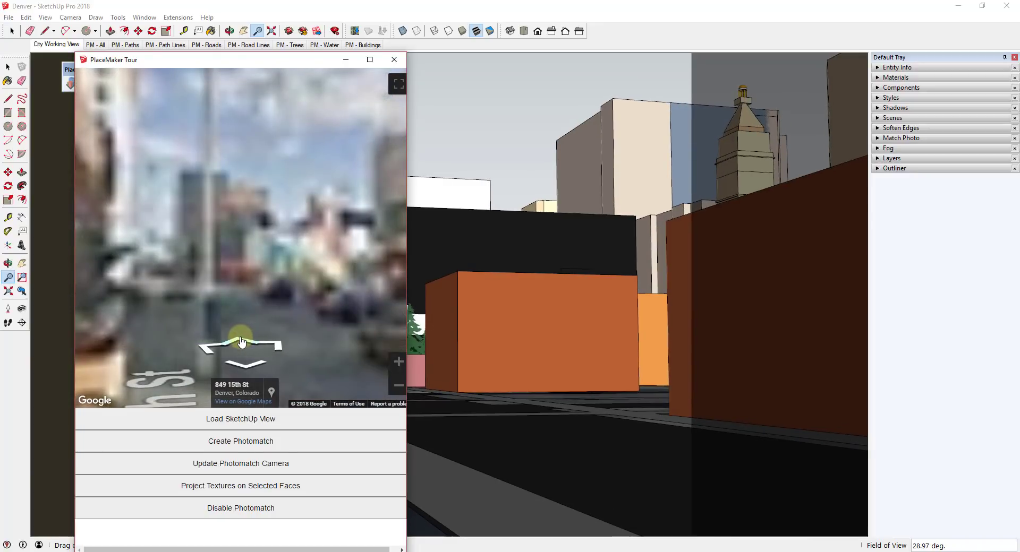
{"action": "left_click", "coordinate": [229, 286]}
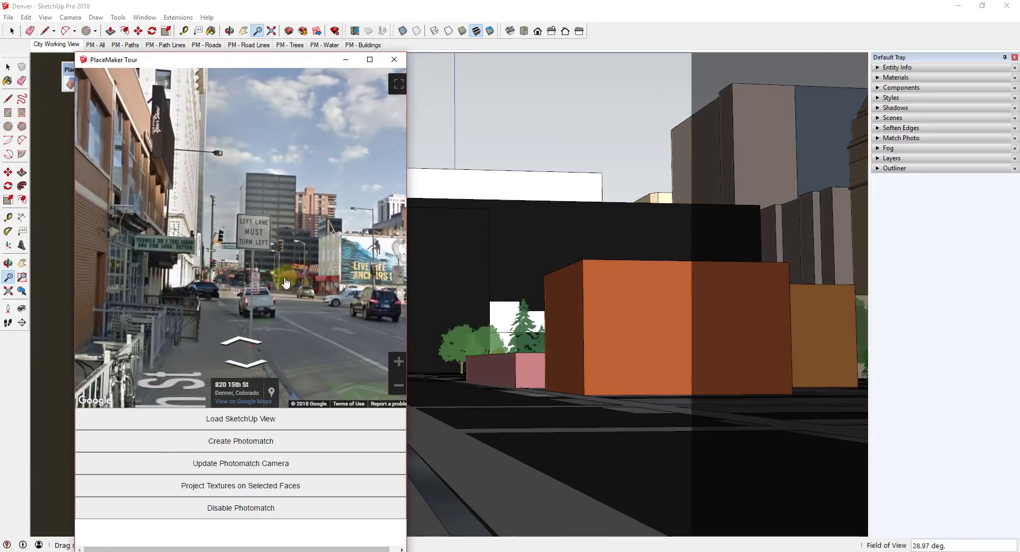
{"action": "left_click", "coordinate": [225, 290]}
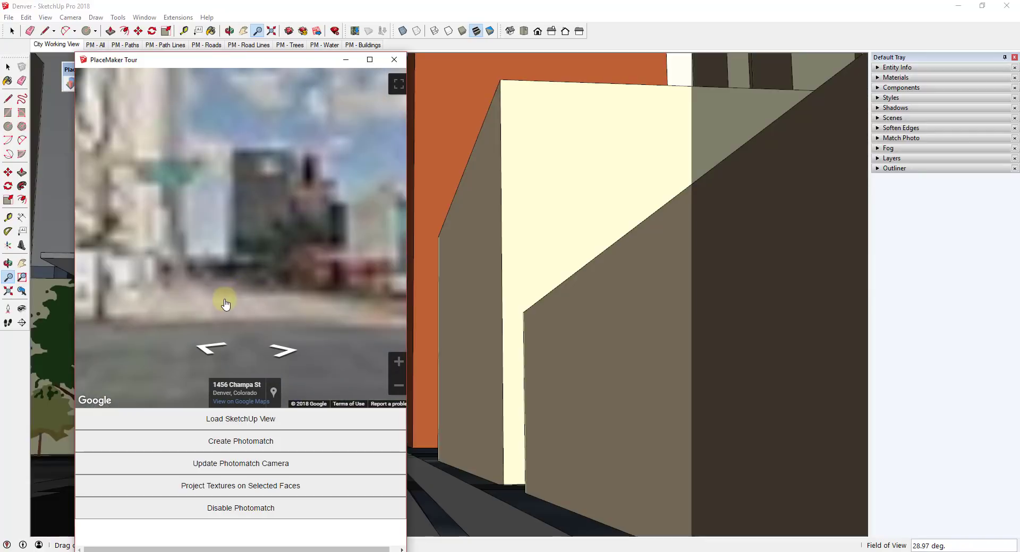
Step: Place the tour window beside the model view and face the corner building with the "Live Life Anchors Up" mural
{"action": "mouse_move", "coordinate": [305, 276]}
{"action": "left_mouse_down"}
{"action": "mouse_move", "coordinate": [265, 302]}
{"action": "mouse_move", "coordinate": [353, 359]}
{"action": "mouse_move", "coordinate": [368, 535]}
{"action": "mouse_move", "coordinate": [447, 502]}
{"action": "mouse_move", "coordinate": [473, 503]}
{"action": "mouse_move", "coordinate": [306, 278]}
{"action": "left_mouse_up"}
{"action": "mouse_move", "coordinate": [306, 314]}
{"action": "left_mouse_down"}
{"action": "mouse_move", "coordinate": [248, 90]}
{"action": "mouse_move", "coordinate": [492, 84]}
{"action": "mouse_move", "coordinate": [846, 31]}
{"action": "mouse_move", "coordinate": [805, 46]}
{"action": "left_mouse_up"}
{"action": "mouse_move", "coordinate": [856, 211]}
{"action": "left_mouse_down"}
{"action": "mouse_move", "coordinate": [795, 221]}
{"action": "mouse_move", "coordinate": [701, 114]}
{"action": "mouse_move", "coordinate": [774, 141]}
{"action": "mouse_move", "coordinate": [813, 208]}
{"action": "left_mouse_up"}
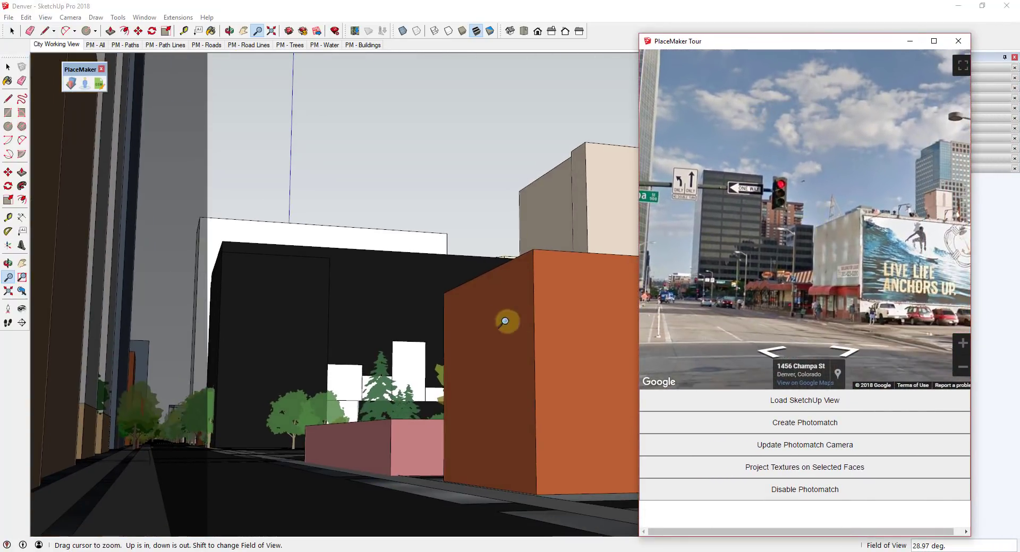
{"action": "mouse_move", "coordinate": [865, 255]}
{"action": "left_mouse_down"}
{"action": "mouse_move", "coordinate": [691, 234]}
{"action": "mouse_move", "coordinate": [730, 231]}
{"action": "left_mouse_up"}
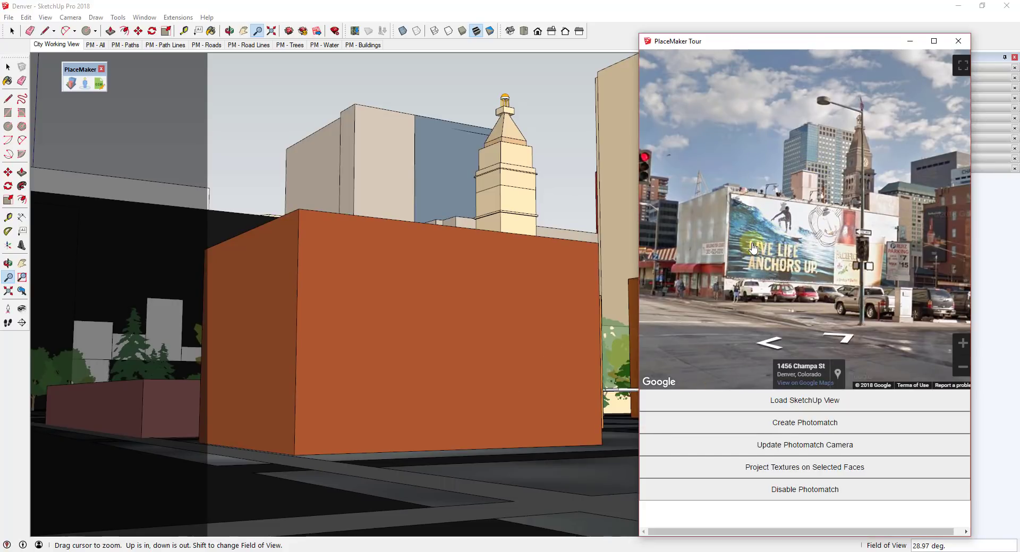
{"action": "left_click", "coordinate": [489, 334]}
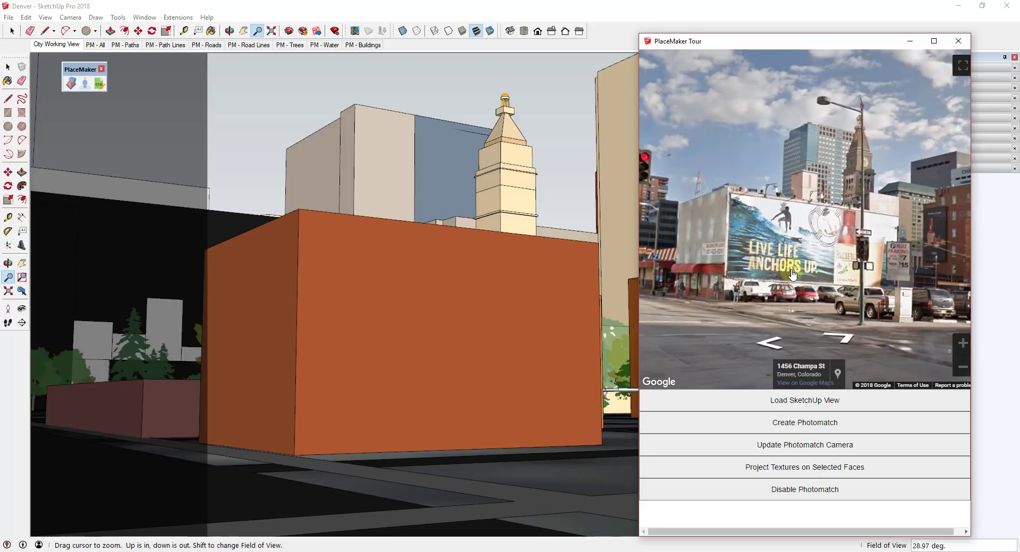
{"action": "mouse_move", "coordinate": [791, 271]}
{"action": "left_mouse_down"}
{"action": "mouse_move", "coordinate": [799, 246]}
{"action": "mouse_move", "coordinate": [793, 263]}
{"action": "left_mouse_up"}
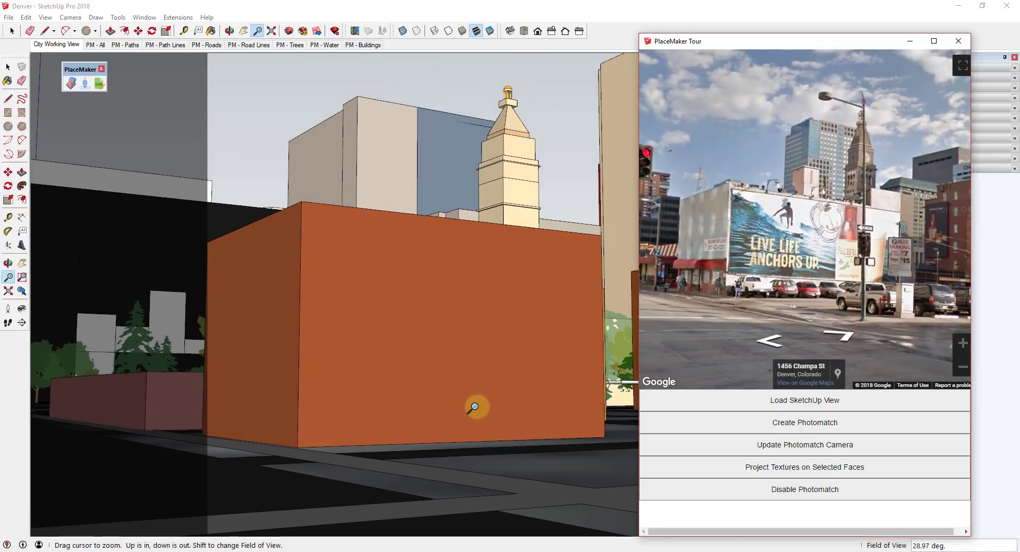
Step: Move the model camera to street level on 18th St and load that SketchUp view into the Street View tour
{"action": "scroll", "coordinate": [425, 456], "scroll_direction": "down", "scroll_amount": 8}
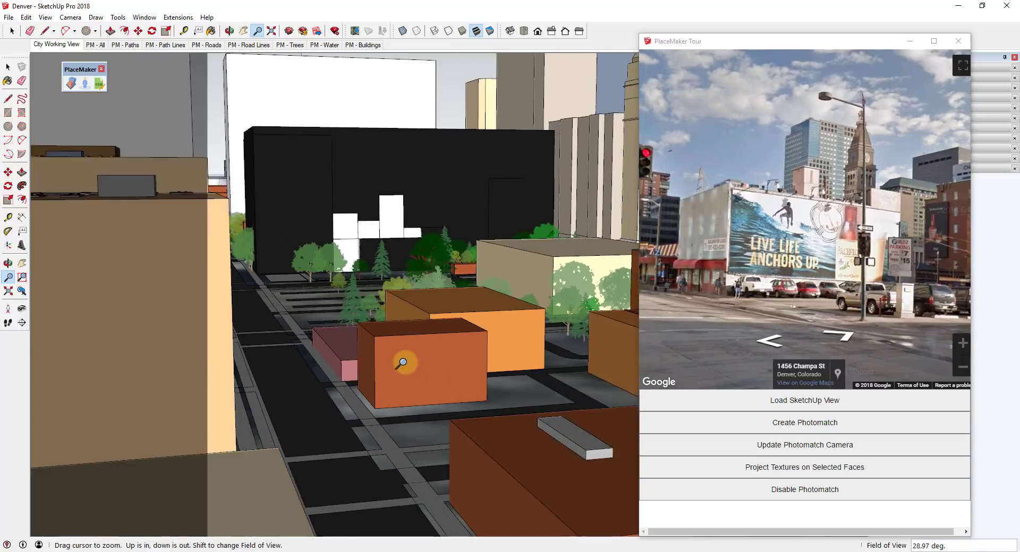
{"action": "left_click_drag", "start_coordinate": [403, 363], "coordinate": [394, 349]}
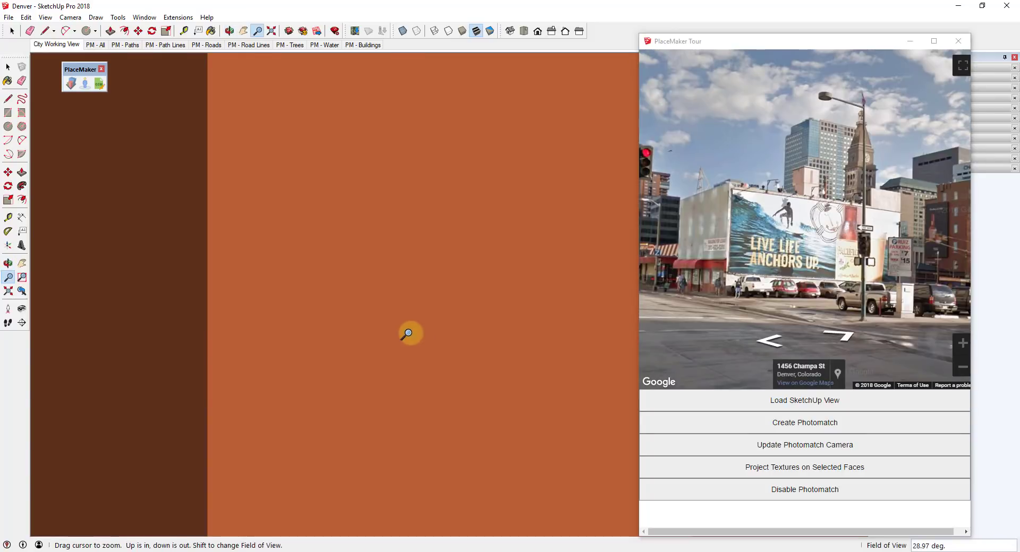
{"action": "left_click", "coordinate": [8, 291]}
{"action": "middle_click_drag", "start_coordinate": [467, 296], "coordinate": [433, 277]}
{"action": "middle_click_drag", "start_coordinate": [534, 267], "coordinate": [441, 251]}
{"action": "scroll", "coordinate": [441, 251], "scroll_direction": "up", "scroll_amount": 3}
{"action": "left_click_drag", "start_coordinate": [440, 251], "coordinate": [462, 211]}
{"action": "middle_click_drag", "start_coordinate": [462, 210], "coordinate": [460, 149]}
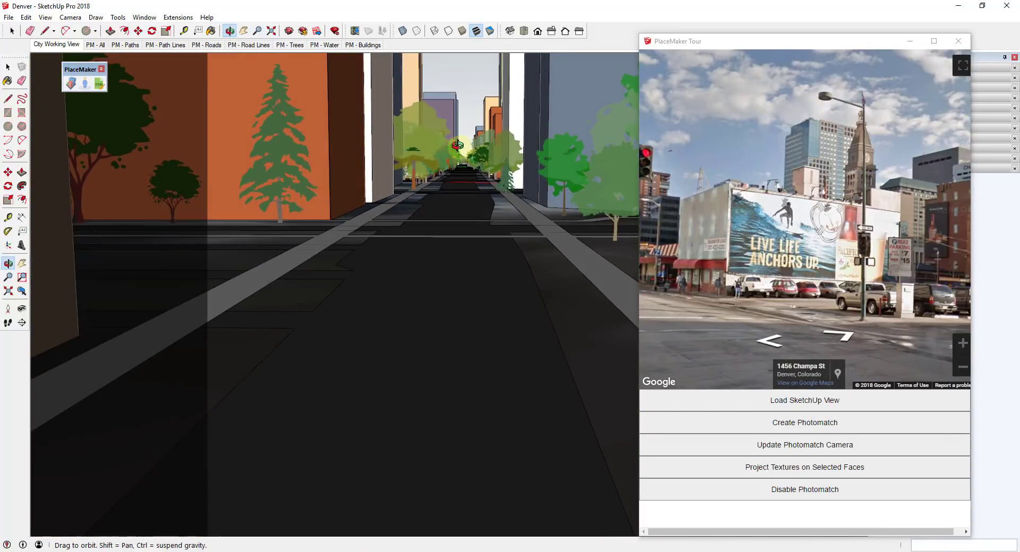
{"action": "left_click", "coordinate": [811, 402]}
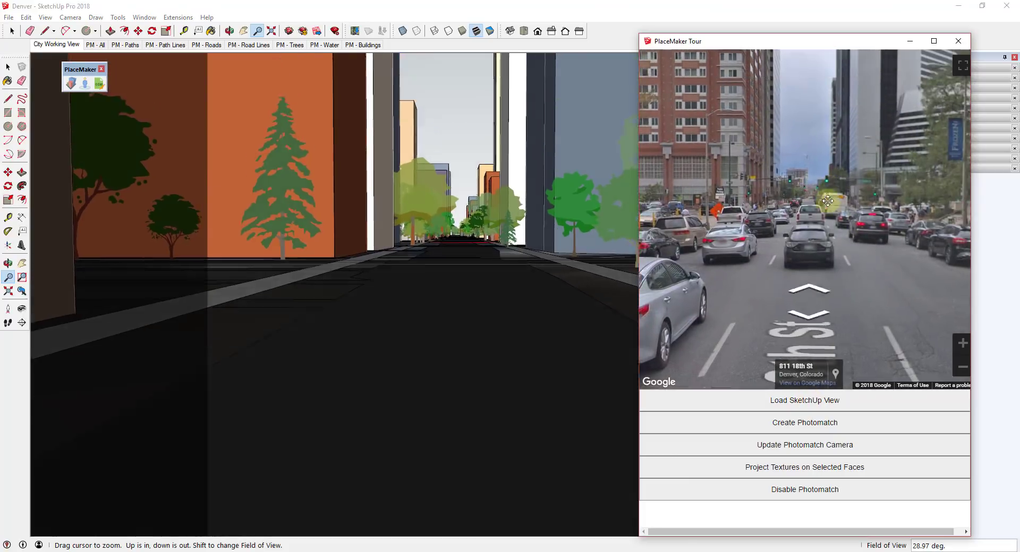
Step: Examine the red brick high-rise on 18th St in Street View against the matching block in the model
{"action": "mouse_move", "coordinate": [827, 201]}
{"action": "left_mouse_down"}
{"action": "mouse_move", "coordinate": [896, 306]}
{"action": "mouse_move", "coordinate": [839, 269]}
{"action": "mouse_move", "coordinate": [843, 223]}
{"action": "mouse_move", "coordinate": [867, 211]}
{"action": "mouse_move", "coordinate": [842, 221]}
{"action": "left_mouse_up"}
{"action": "scroll", "coordinate": [807, 214], "scroll_direction": "down", "scroll_amount": 2}
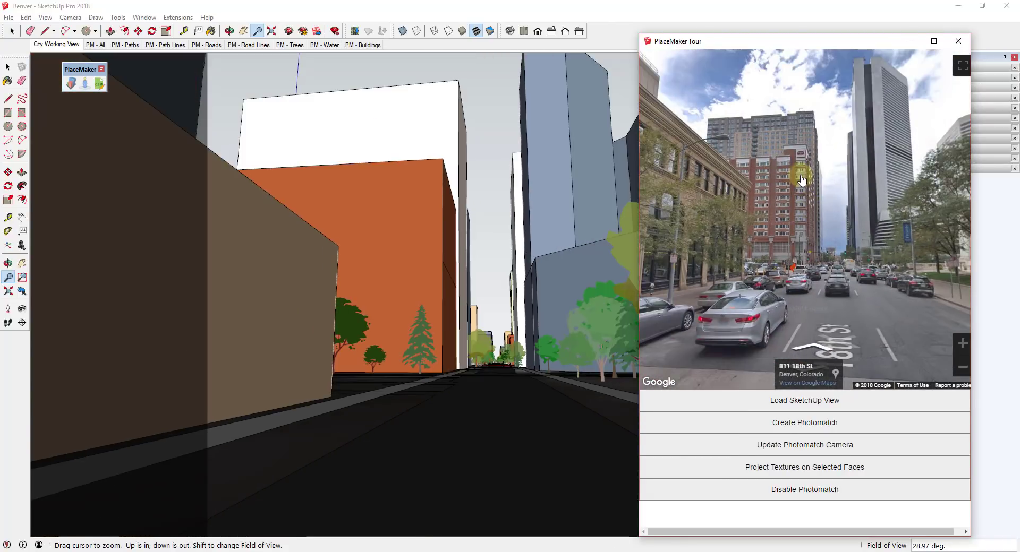
{"action": "scroll", "coordinate": [795, 196], "scroll_direction": "down", "scroll_amount": 1}
{"action": "left_click_drag", "start_coordinate": [795, 196], "coordinate": [806, 196]}
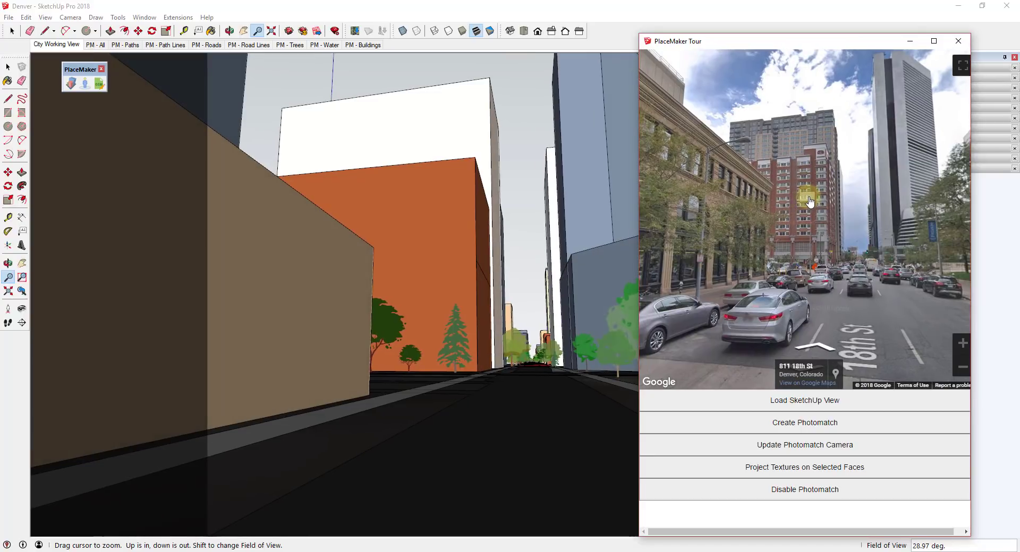
{"action": "scroll", "coordinate": [808, 198], "scroll_direction": "up", "scroll_amount": 2}
{"action": "scroll", "coordinate": [808, 198], "scroll_direction": "down", "scroll_amount": 2}
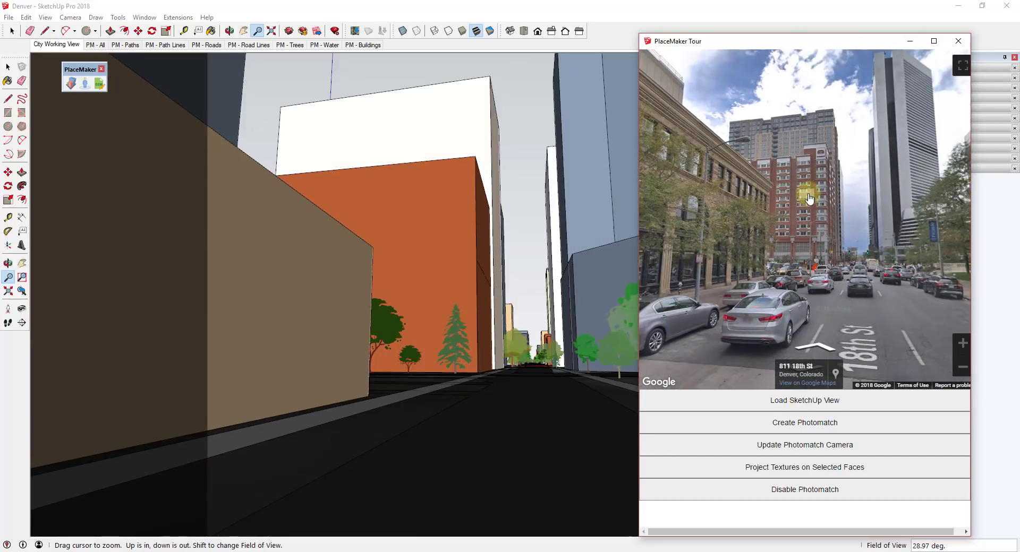
{"action": "scroll", "coordinate": [810, 197], "scroll_direction": "up", "scroll_amount": 1}
{"action": "scroll", "coordinate": [807, 196], "scroll_direction": "up", "scroll_amount": 1}
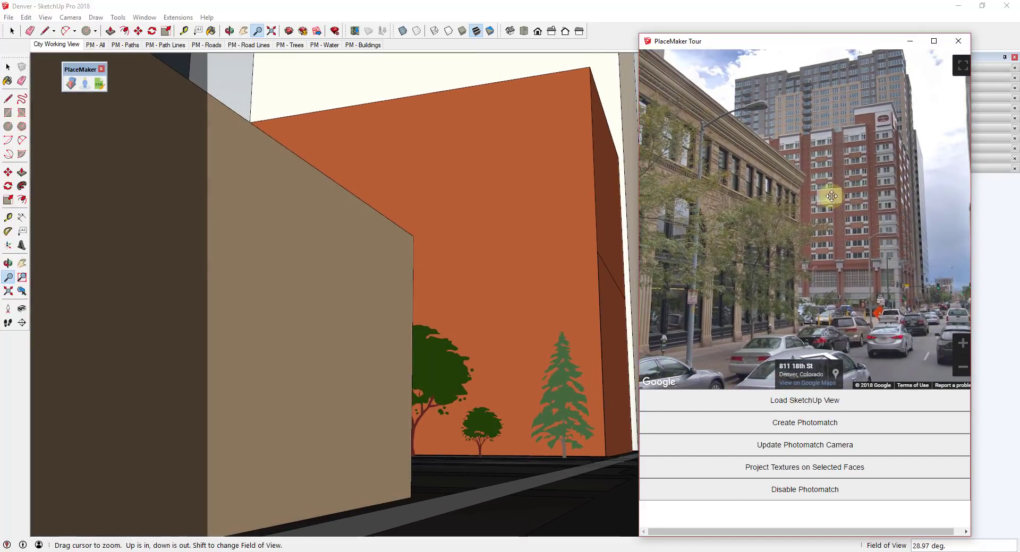
{"action": "left_click", "coordinate": [882, 213]}
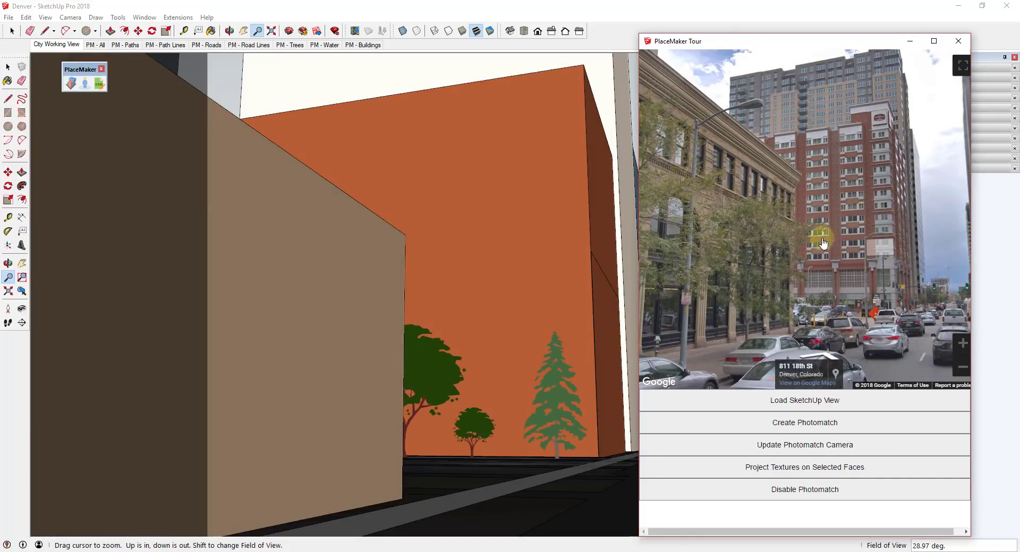
Step: Look along 18th St and up at the tall towers in Street View, comparing them with the model
{"action": "left_click_drag", "start_coordinate": [860, 245], "coordinate": [723, 229]}
{"action": "scroll", "coordinate": [816, 275], "scroll_direction": "up", "scroll_amount": 1}
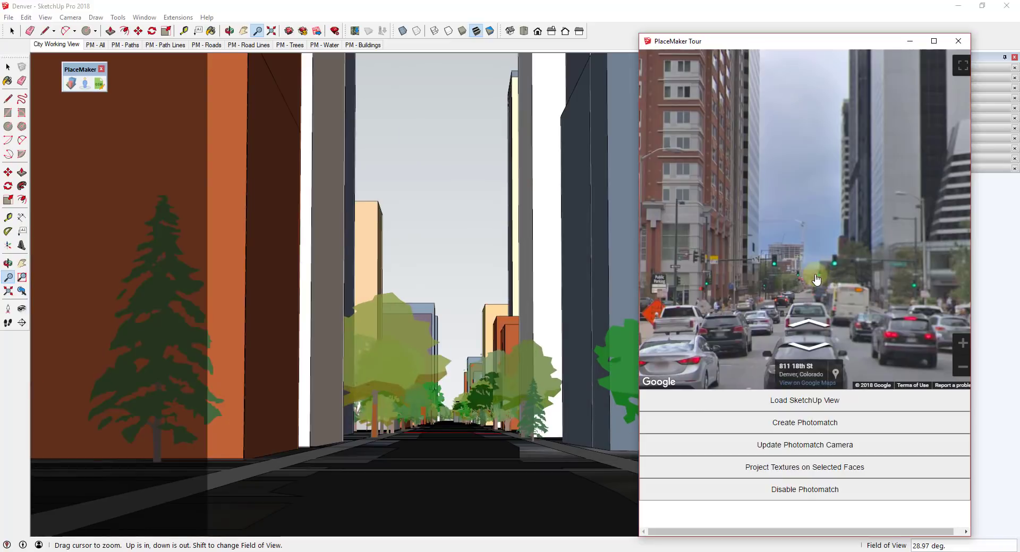
{"action": "left_click", "coordinate": [780, 190]}
{"action": "left_click", "coordinate": [790, 222]}
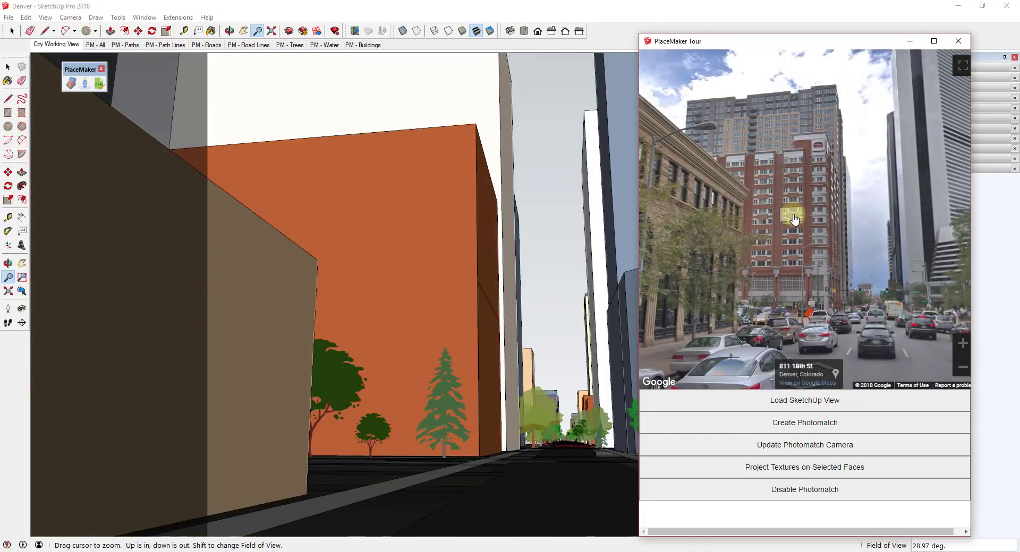
{"action": "left_click_drag", "start_coordinate": [792, 220], "coordinate": [838, 224]}
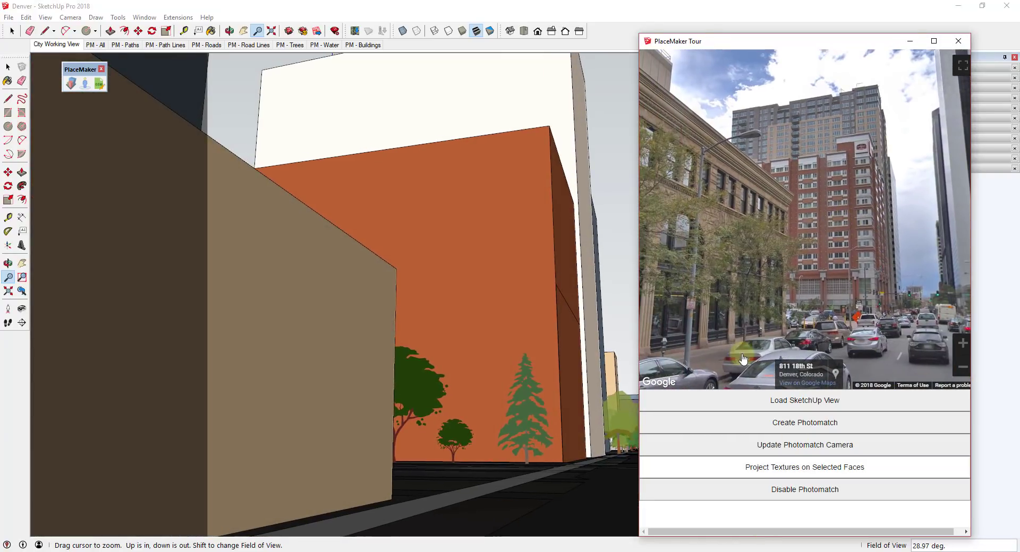
{"action": "mouse_move", "coordinate": [906, 191]}
{"action": "left_mouse_down"}
{"action": "mouse_move", "coordinate": [683, 182]}
{"action": "mouse_move", "coordinate": [682, 239]}
{"action": "left_mouse_up"}
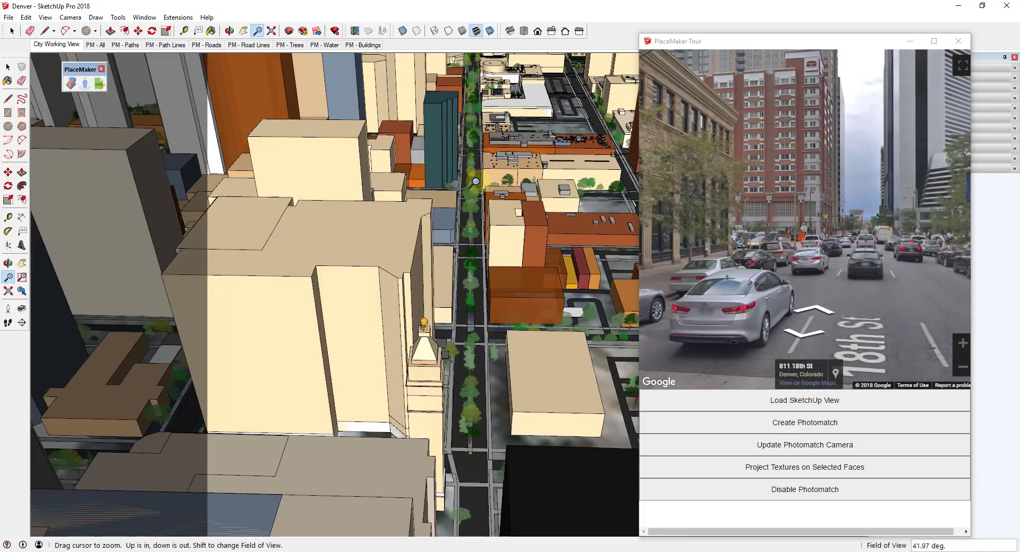
Step: Move the model camera to the tree-lined 16th St Mall and load that SketchUp view into the Street View tour
{"action": "left_click_drag", "start_coordinate": [476, 185], "coordinate": [476, 123]}
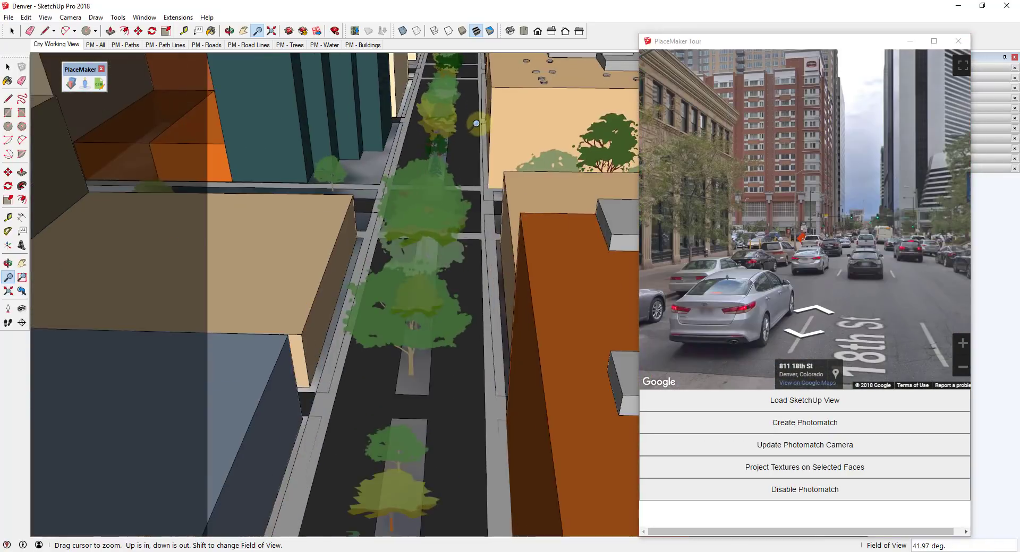
{"action": "scroll", "coordinate": [472, 125], "scroll_direction": "up", "scroll_amount": 4}
{"action": "middle_click_drag", "start_coordinate": [480, 166], "coordinate": [477, 80]}
{"action": "middle_click_drag", "start_coordinate": [455, 193], "coordinate": [459, 163]}
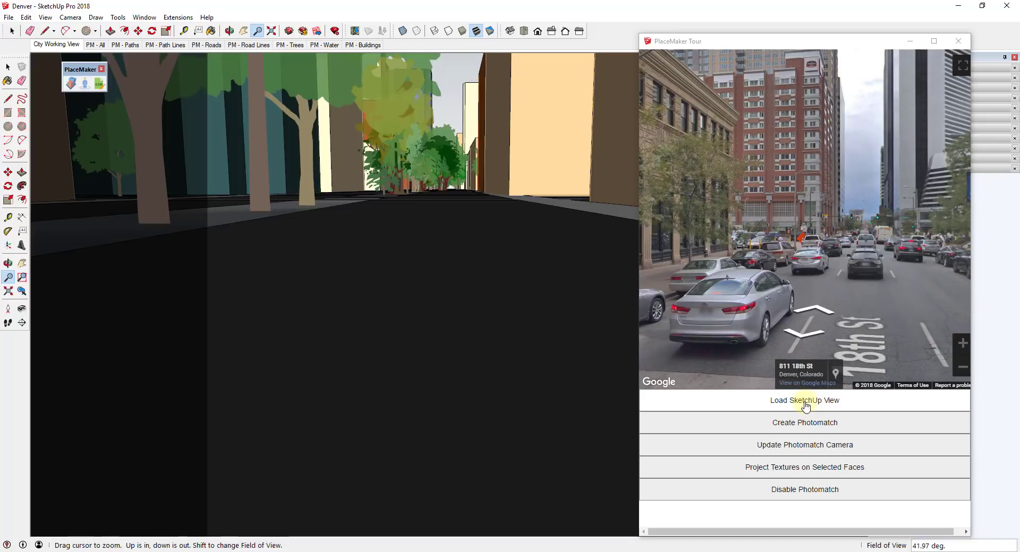
{"action": "left_click", "coordinate": [805, 405]}
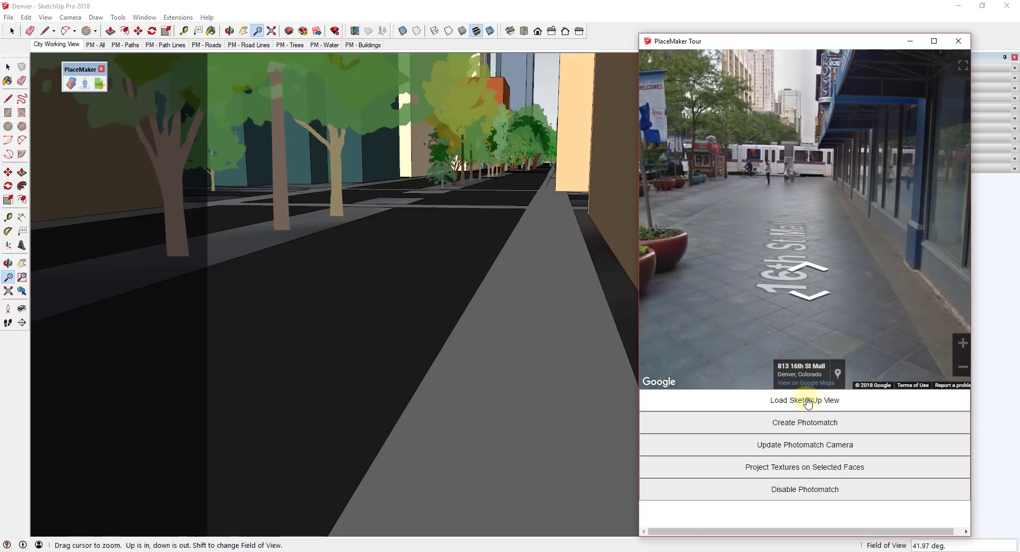
Step: Load the SketchUp view into the tour, advance Street View to 1598 Stout St and face the Rite Aid corner building
{"action": "left_click", "coordinate": [818, 405]}
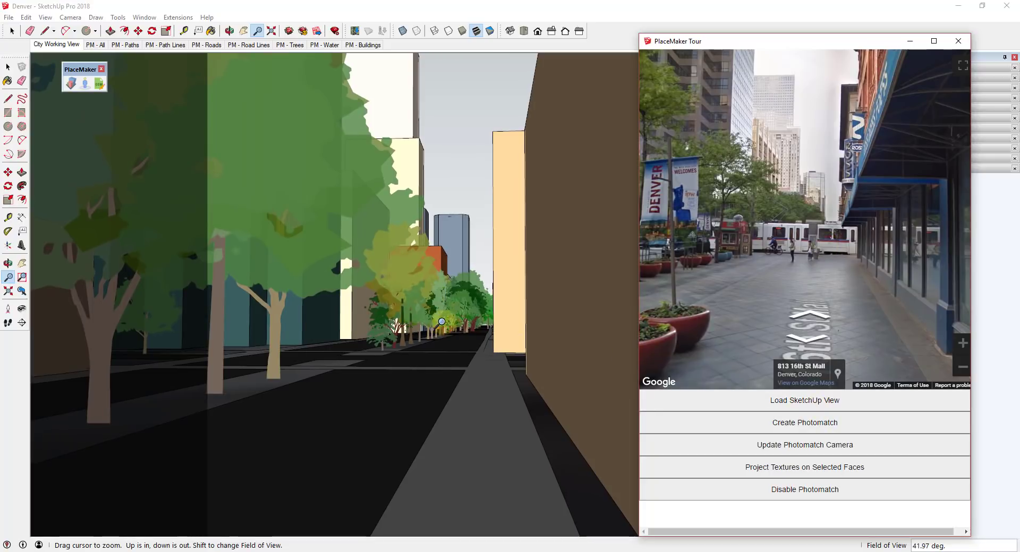
{"action": "left_click", "coordinate": [798, 259]}
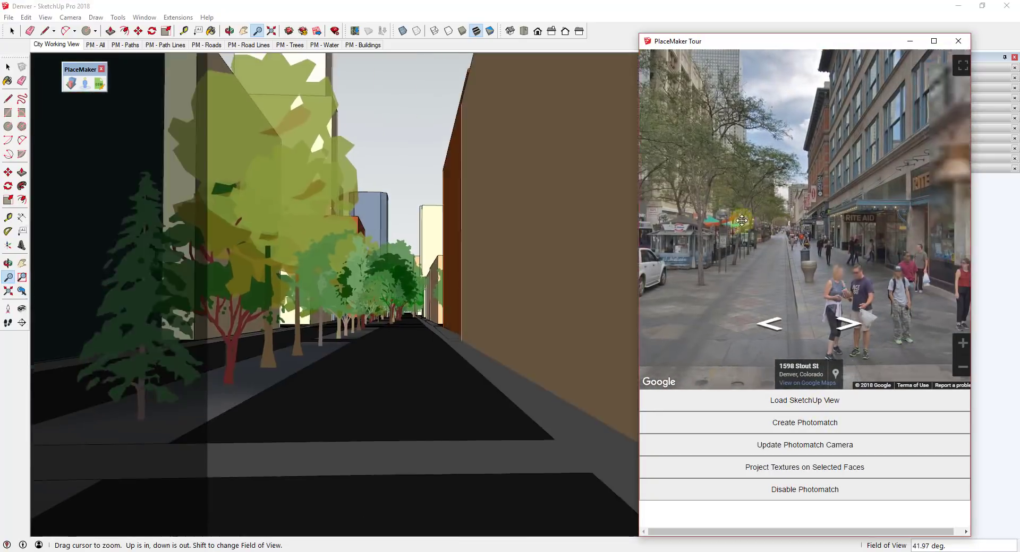
{"action": "left_click_drag", "start_coordinate": [742, 220], "coordinate": [704, 221]}
{"action": "mouse_move", "coordinate": [844, 217]}
{"action": "left_mouse_down"}
{"action": "mouse_move", "coordinate": [744, 225]}
{"action": "mouse_move", "coordinate": [762, 249]}
{"action": "left_mouse_up"}
{"action": "mouse_move", "coordinate": [856, 245]}
{"action": "left_mouse_down"}
{"action": "mouse_move", "coordinate": [737, 304]}
{"action": "mouse_move", "coordinate": [801, 296]}
{"action": "mouse_move", "coordinate": [735, 303]}
{"action": "mouse_move", "coordinate": [707, 242]}
{"action": "mouse_move", "coordinate": [692, 237]}
{"action": "mouse_move", "coordinate": [751, 243]}
{"action": "left_mouse_up"}
{"action": "mouse_move", "coordinate": [812, 270]}
{"action": "left_mouse_down"}
{"action": "mouse_move", "coordinate": [754, 266]}
{"action": "mouse_move", "coordinate": [887, 257]}
{"action": "mouse_move", "coordinate": [811, 241]}
{"action": "mouse_move", "coordinate": [773, 179]}
{"action": "mouse_move", "coordinate": [766, 213]}
{"action": "left_mouse_up"}
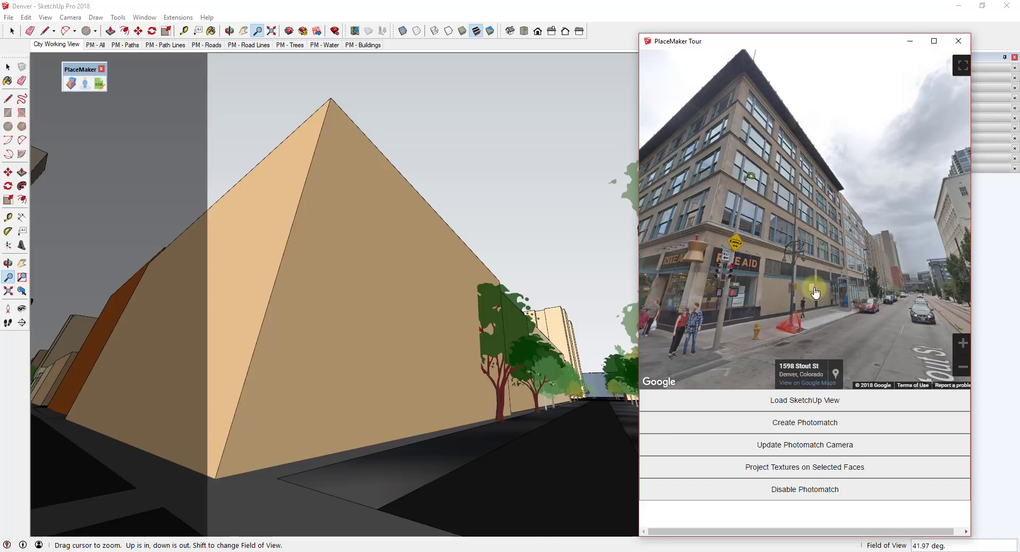
Step: Look around the Stout St intersection in Street View, comparing its corner buildings with the model, and return to the Rite Aid building
{"action": "left_click_drag", "start_coordinate": [909, 343], "coordinate": [672, 308]}
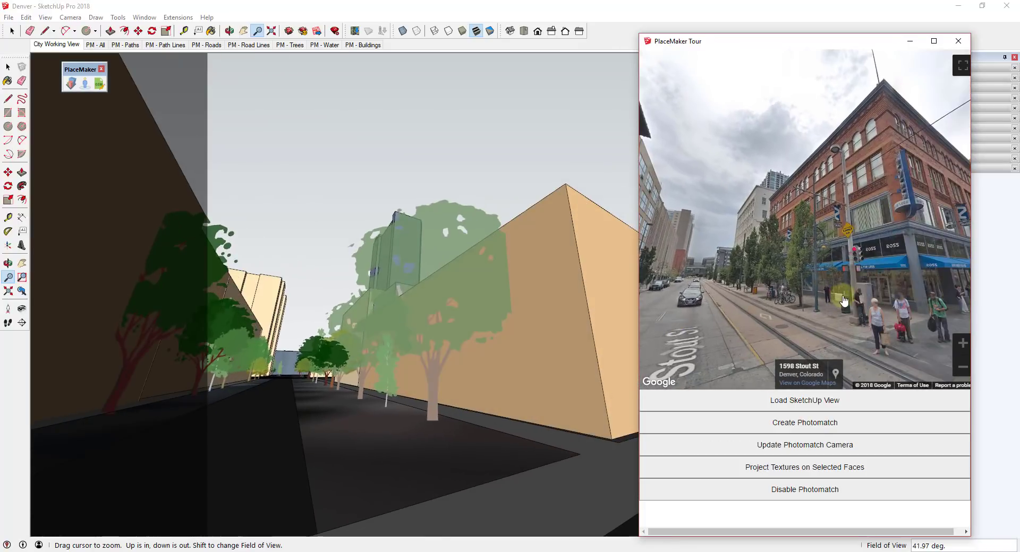
{"action": "mouse_move", "coordinate": [851, 298]}
{"action": "left_mouse_down"}
{"action": "mouse_move", "coordinate": [689, 295]}
{"action": "mouse_move", "coordinate": [694, 309]}
{"action": "left_mouse_up"}
{"action": "left_click_drag", "start_coordinate": [810, 291], "coordinate": [670, 290]}
{"action": "left_click_drag", "start_coordinate": [739, 288], "coordinate": [736, 291]}
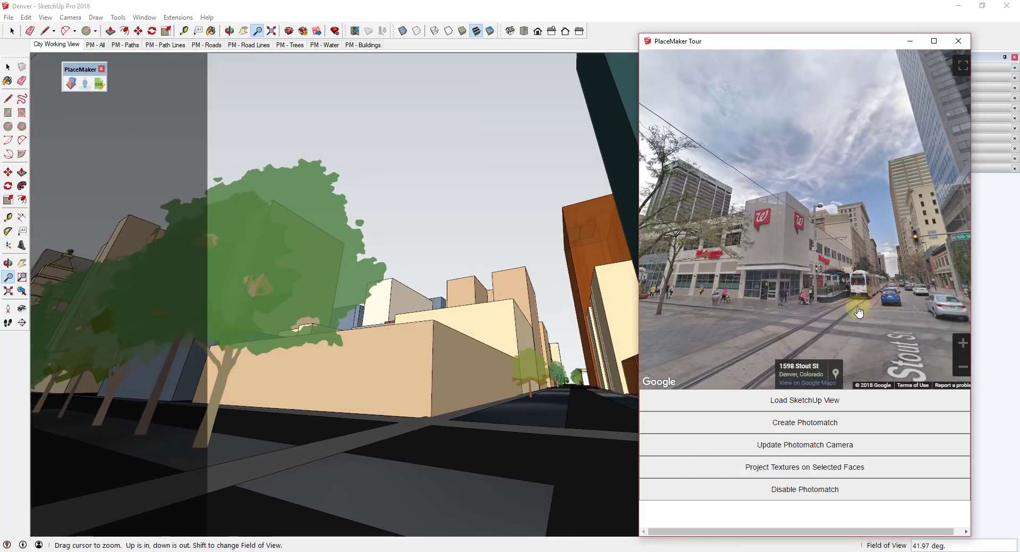
{"action": "mouse_move", "coordinate": [853, 320]}
{"action": "left_mouse_down"}
{"action": "mouse_move", "coordinate": [889, 307]}
{"action": "mouse_move", "coordinate": [476, 306]}
{"action": "mouse_move", "coordinate": [997, 284]}
{"action": "mouse_move", "coordinate": [794, 301]}
{"action": "mouse_move", "coordinate": [381, 435]}
{"action": "left_mouse_up"}
{"action": "left_click", "coordinate": [778, 327]}
{"action": "left_click", "coordinate": [847, 269]}
{"action": "mouse_move", "coordinate": [846, 269]}
{"action": "left_mouse_down"}
{"action": "mouse_move", "coordinate": [701, 287]}
{"action": "mouse_move", "coordinate": [742, 245]}
{"action": "mouse_move", "coordinate": [758, 285]}
{"action": "left_mouse_up"}
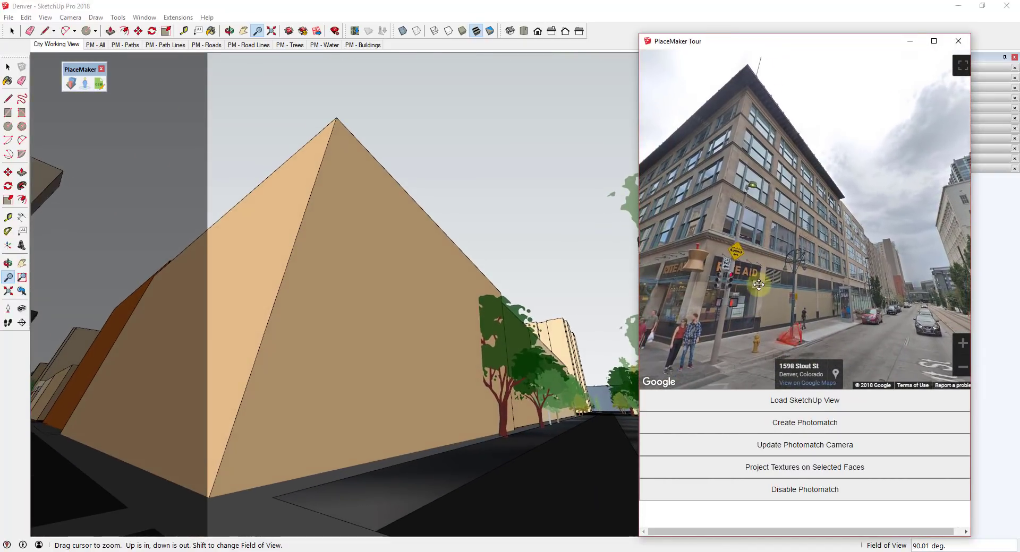
Step: Hide the PM - Trees layer so the trees no longer block the building facades
{"action": "left_click_drag", "start_coordinate": [821, 48], "coordinate": [252, 33]}
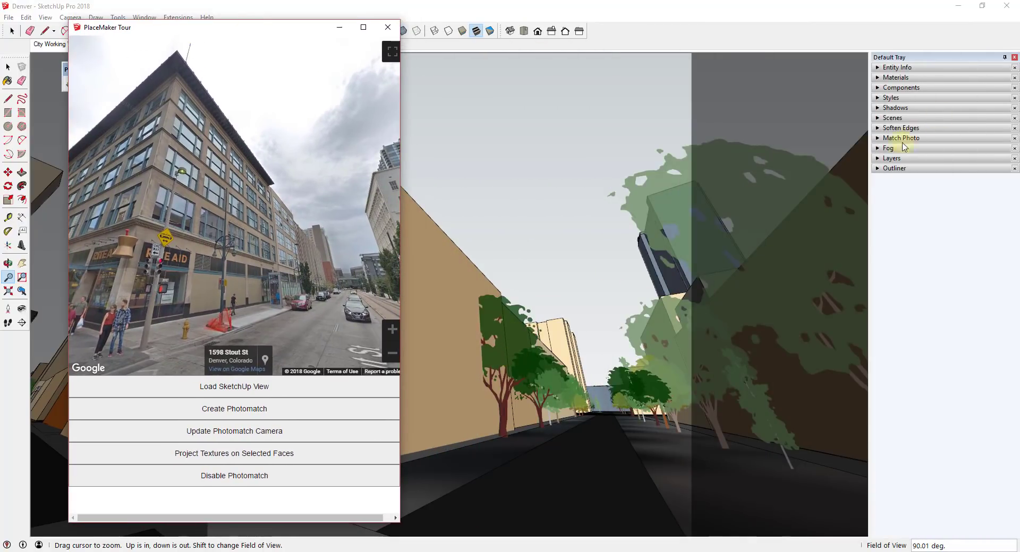
{"action": "left_click", "coordinate": [877, 160]}
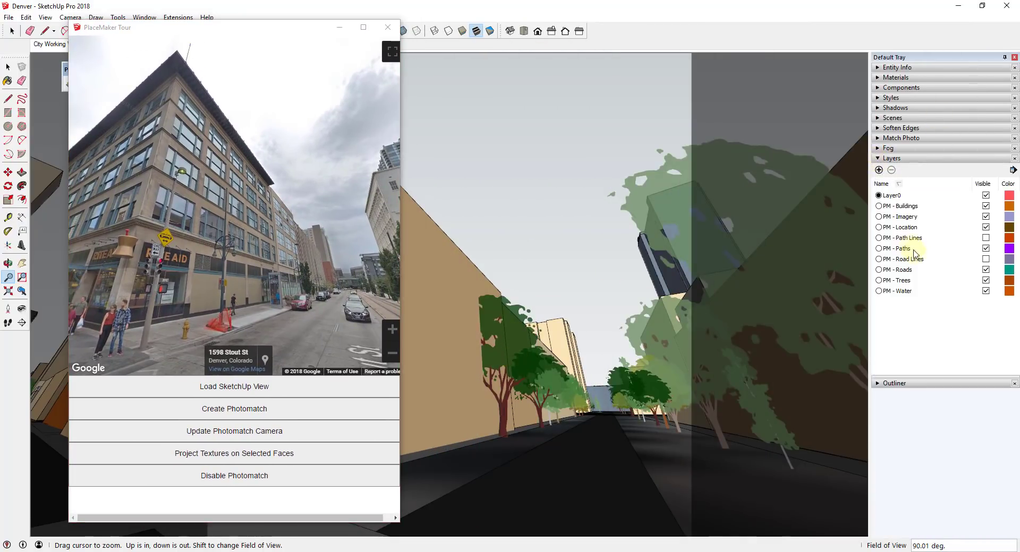
{"action": "left_click", "coordinate": [985, 280]}
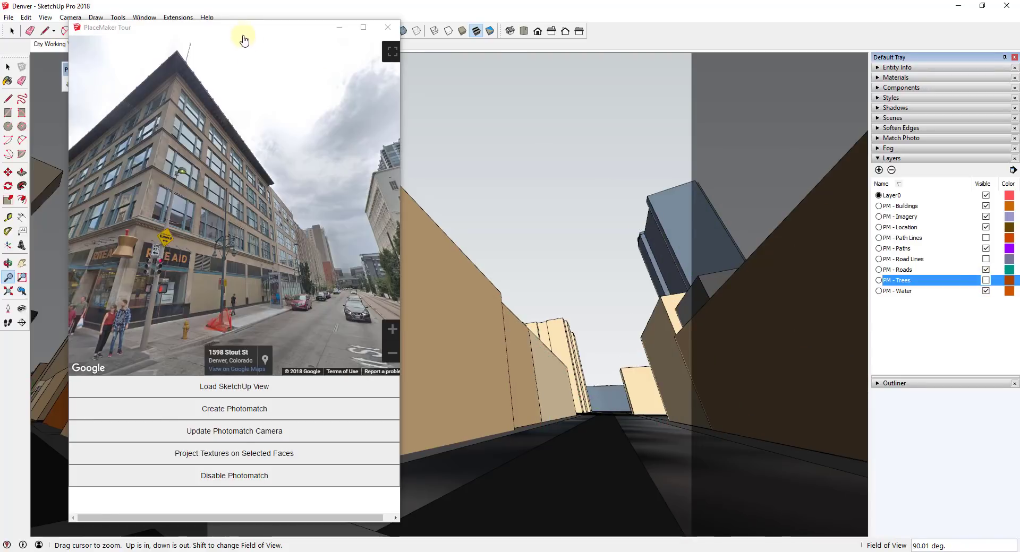
{"action": "left_click_drag", "start_coordinate": [244, 38], "coordinate": [836, 45]}
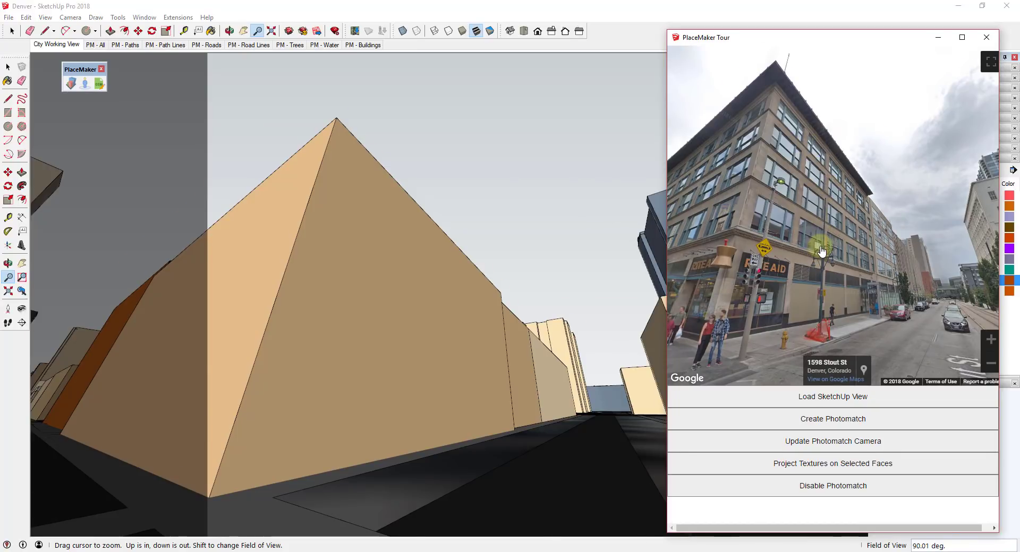
Step: Open the Rite Aid corner building's group for editing and select its long facade along Stout St
{"action": "scroll", "coordinate": [821, 249], "scroll_direction": "up", "scroll_amount": 3}
{"action": "scroll", "coordinate": [821, 247], "scroll_direction": "down", "scroll_amount": 2}
{"action": "left_click", "coordinate": [410, 372]}
{"action": "key", "text": "space"}
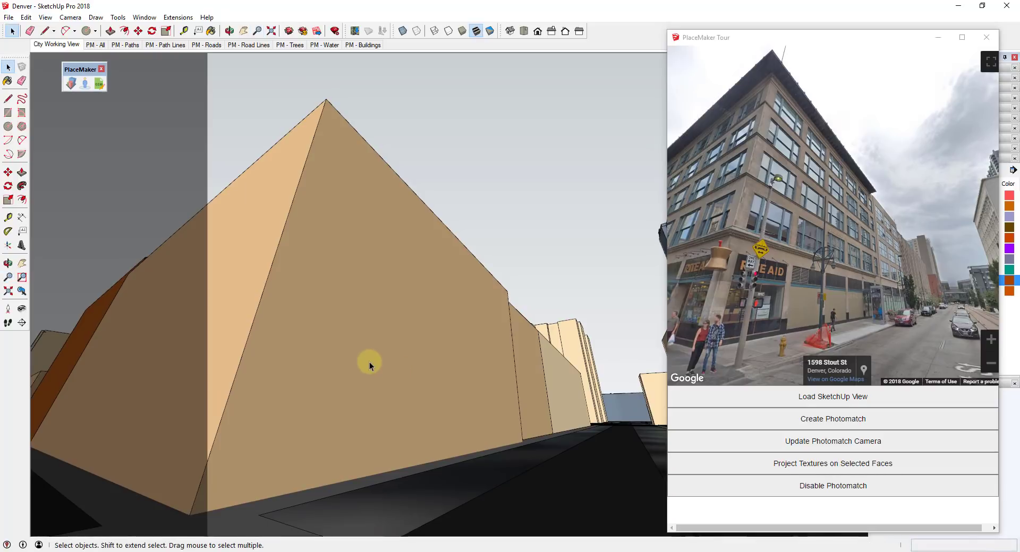
{"action": "double_click", "coordinate": [369, 359]}
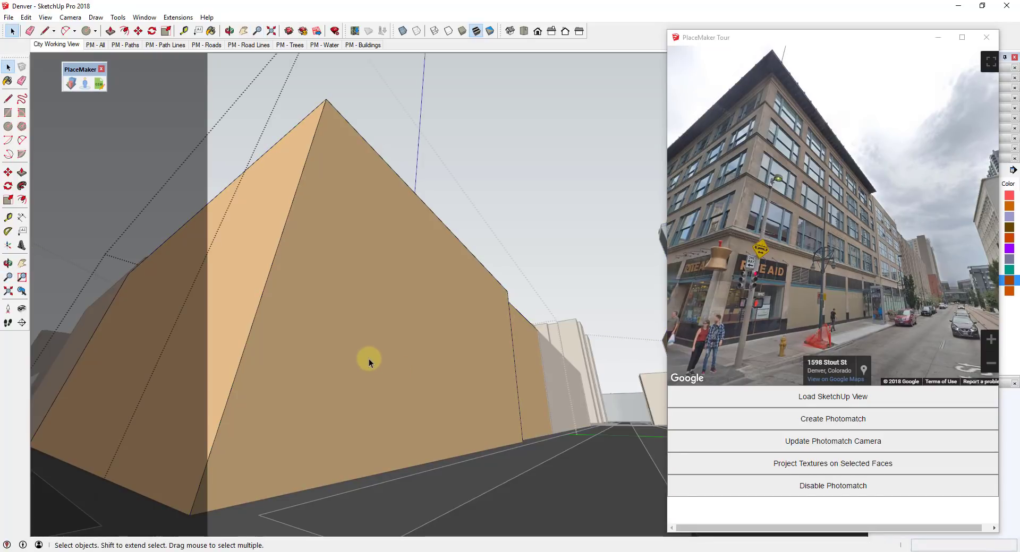
{"action": "left_click", "coordinate": [369, 359]}
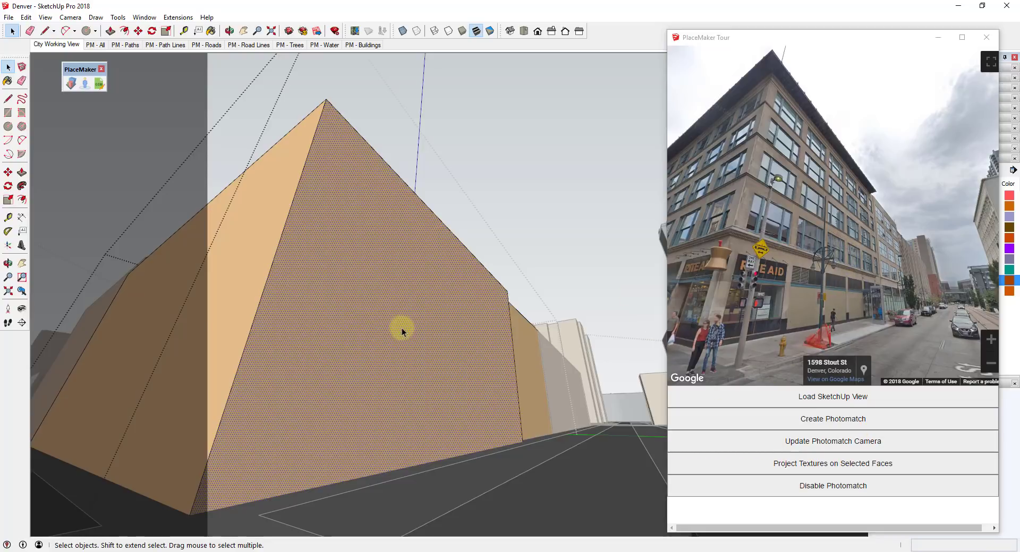
Step: Frame the whole Rite Aid building in Street View and create a photomatch from that view
{"action": "left_click_drag", "start_coordinate": [865, 239], "coordinate": [889, 232]}
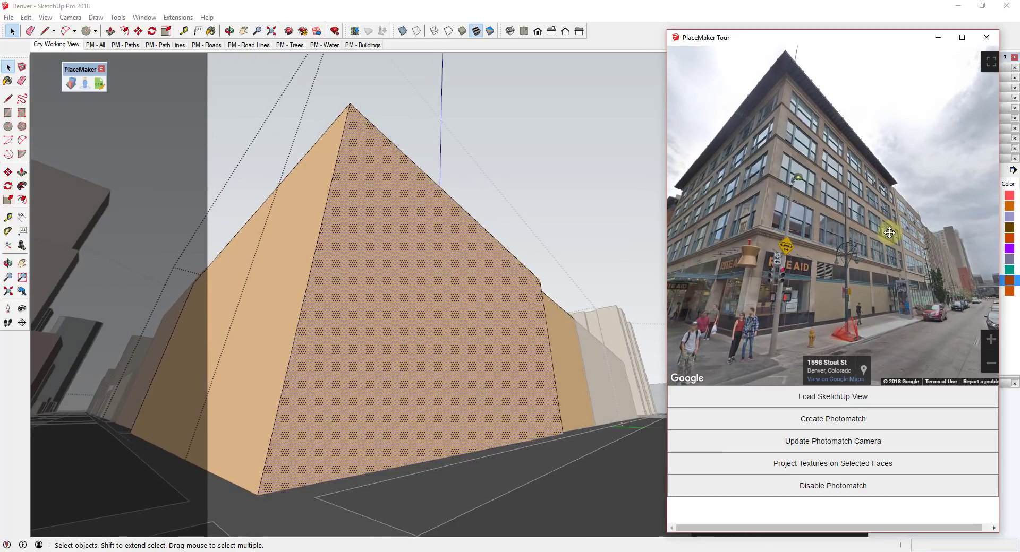
{"action": "left_click", "coordinate": [830, 421]}
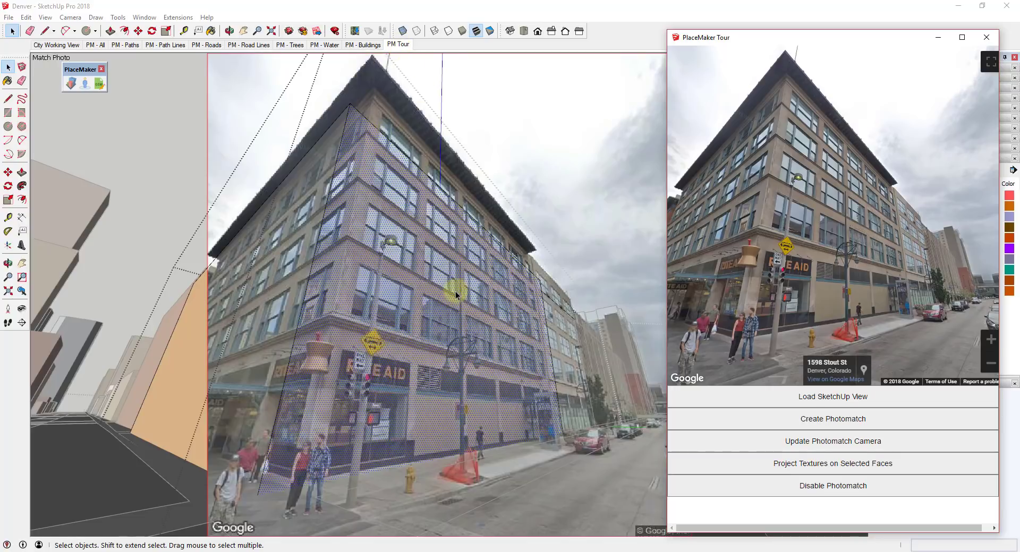
{"action": "middle_click_drag", "start_coordinate": [454, 291], "coordinate": [407, 97]}
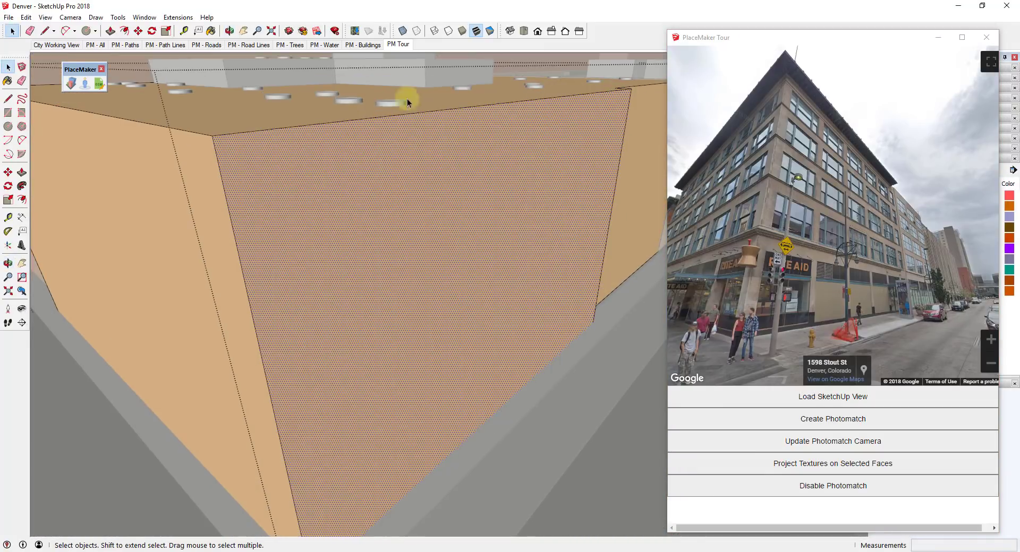
{"action": "left_click", "coordinate": [403, 45]}
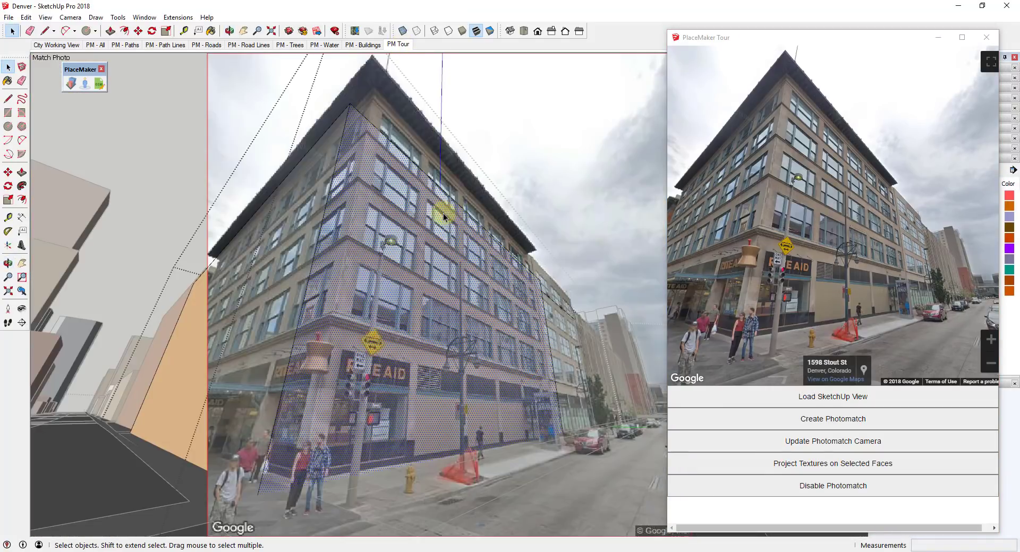
Step: Push/Pull the building's roof face up about 11' 5 1/2" to meet the roofline in the PM Tour photomatch
{"action": "middle_click_drag", "start_coordinate": [427, 226], "coordinate": [325, 153]}
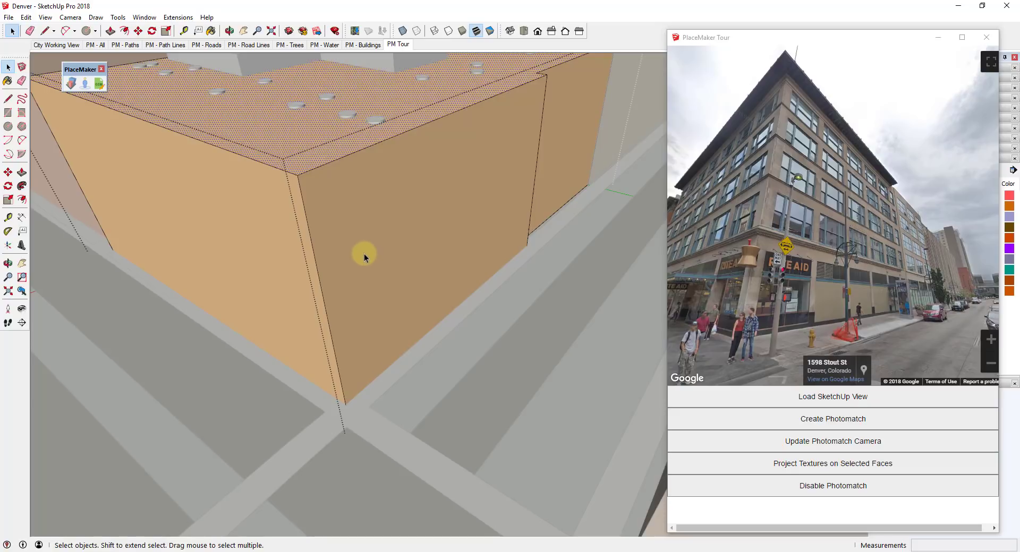
{"action": "key", "text": "p"}
{"action": "left_click", "coordinate": [332, 155]}
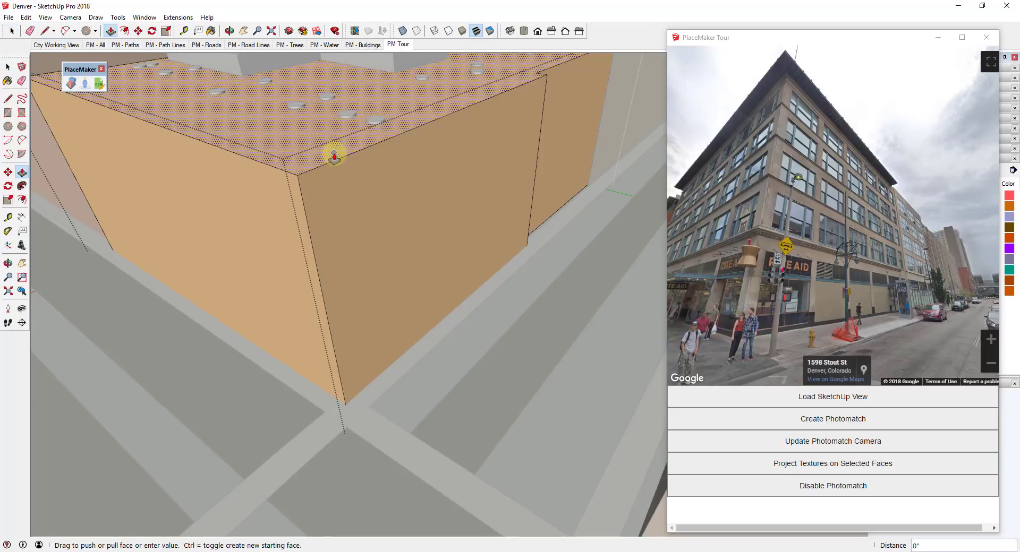
{"action": "left_click", "coordinate": [396, 43]}
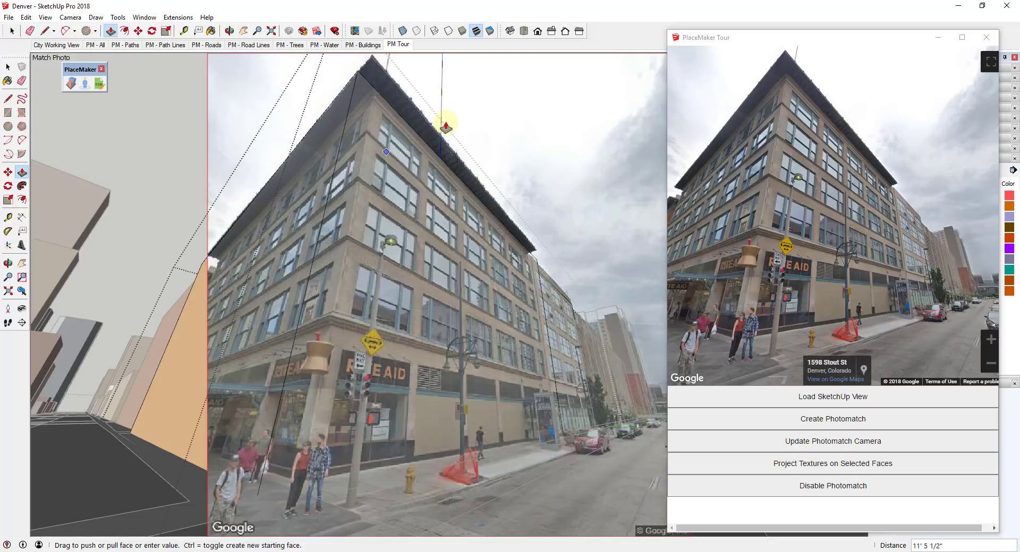
{"action": "left_click", "coordinate": [446, 126]}
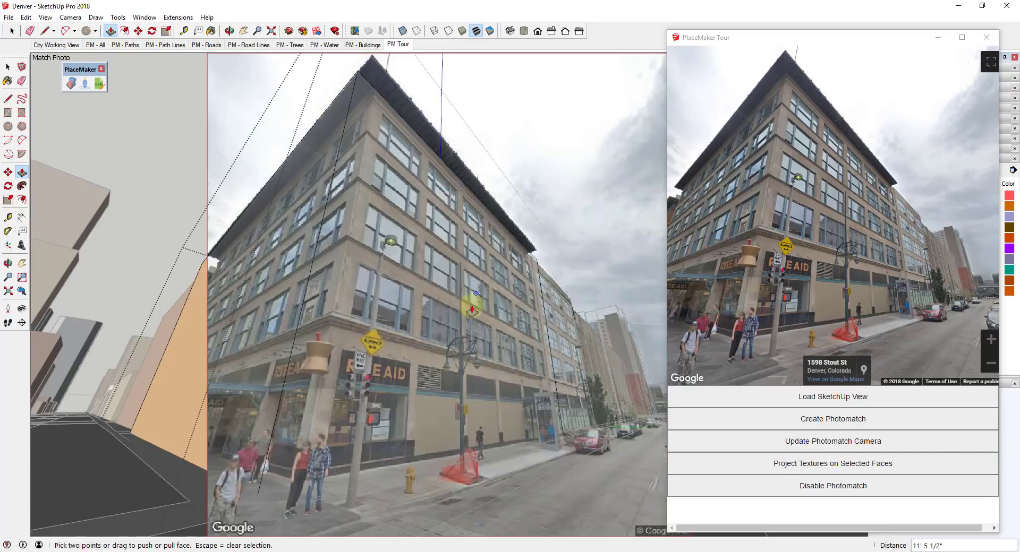
Step: Select the Stout St facade again and project the Street View photo onto it as a texture
{"action": "key", "text": "space"}
{"action": "left_click", "coordinate": [419, 234]}
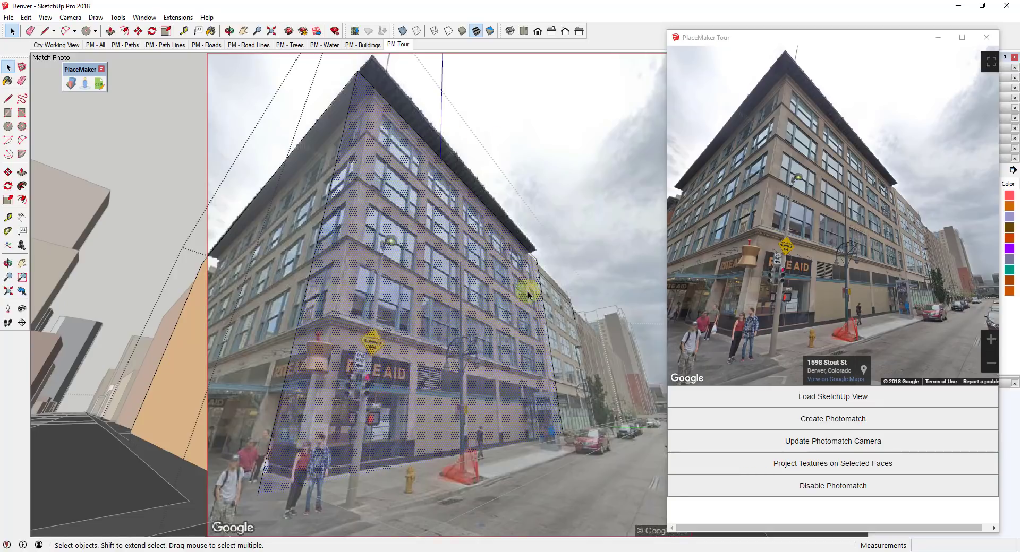
{"action": "left_click", "coordinate": [817, 467]}
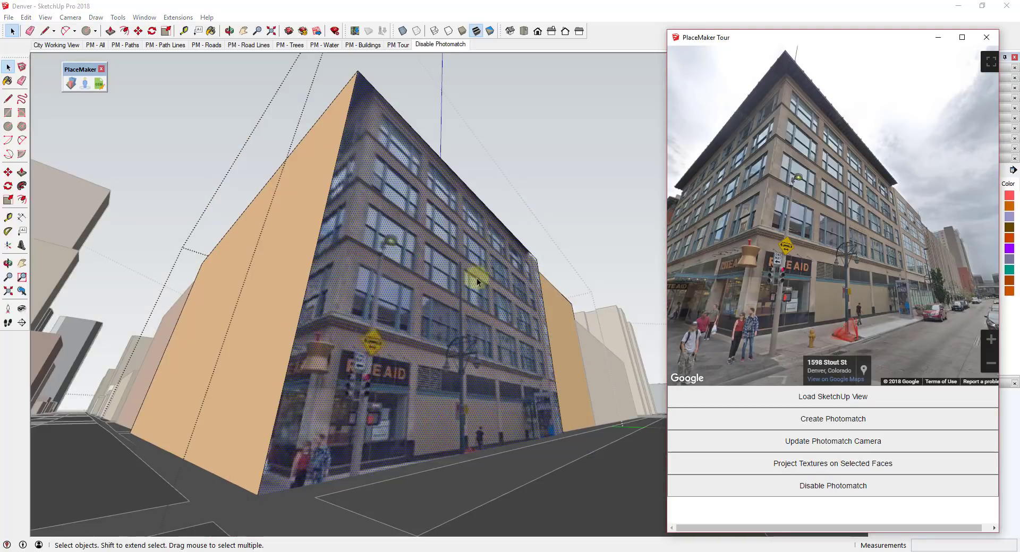
Step: Set the camera's field of view to 50 degrees and frame the textured facade
{"action": "middle_click_drag", "start_coordinate": [438, 275], "coordinate": [441, 322]}
{"action": "left_click", "coordinate": [7, 277]}
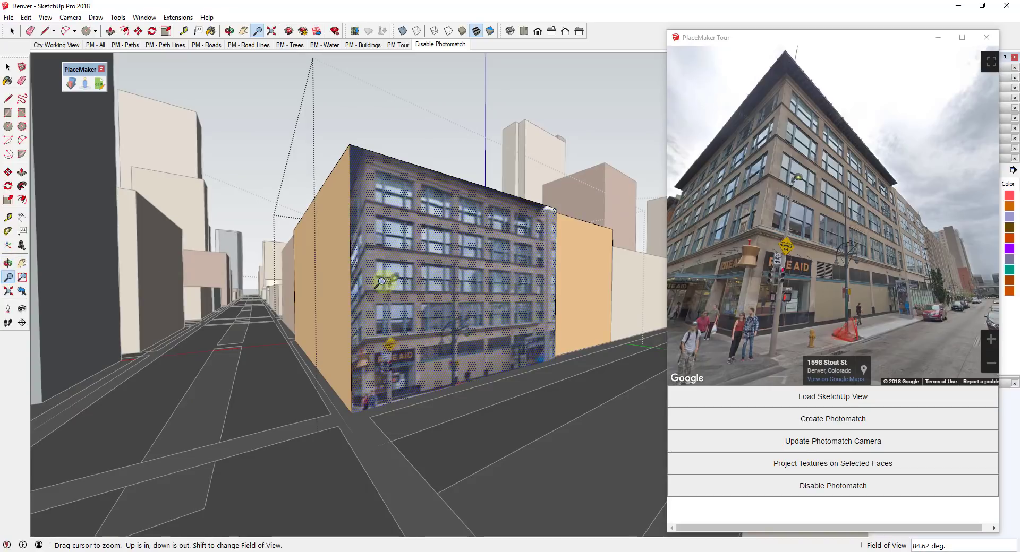
{"action": "left_click_drag", "start_coordinate": [433, 291], "coordinate": [456, 210], "text": "shift"}
{"action": "type", "text": "50"}
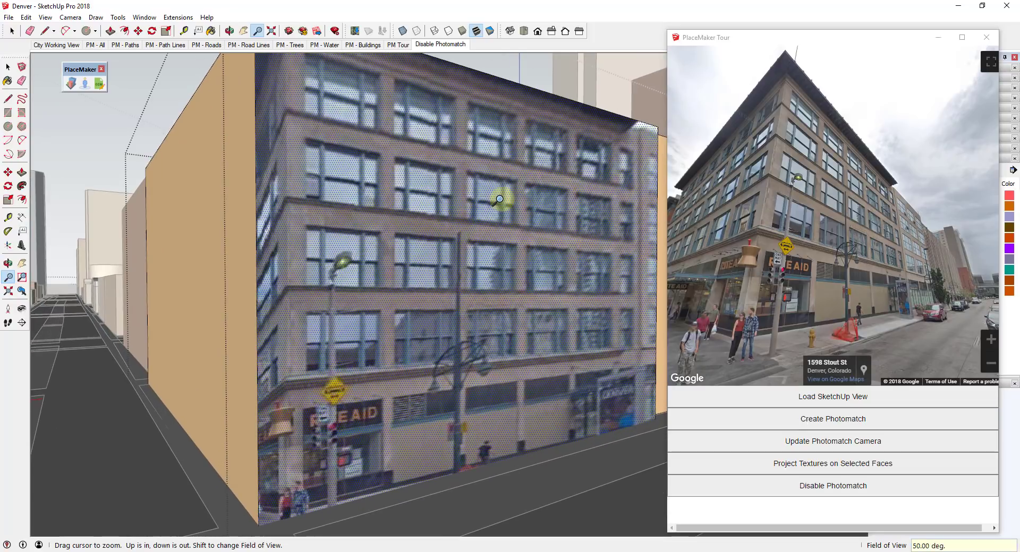
{"action": "key", "text": "Return"}
{"action": "scroll", "coordinate": [473, 260], "scroll_direction": "up", "scroll_amount": 4}
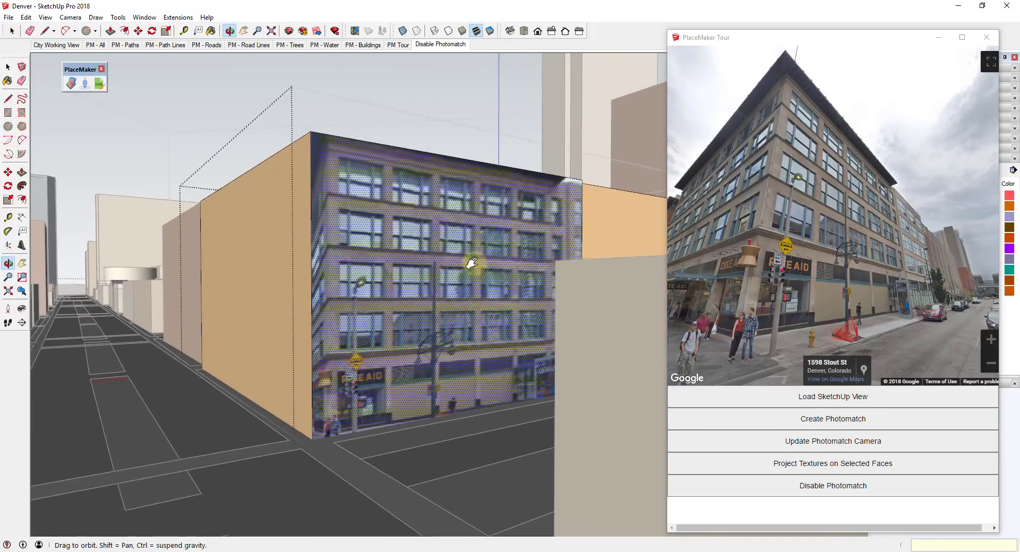
Step: Start positioning the facade's texture and re-pin its two left corners so the photo's building edge fits the face
{"action": "right_click", "coordinate": [479, 262]}
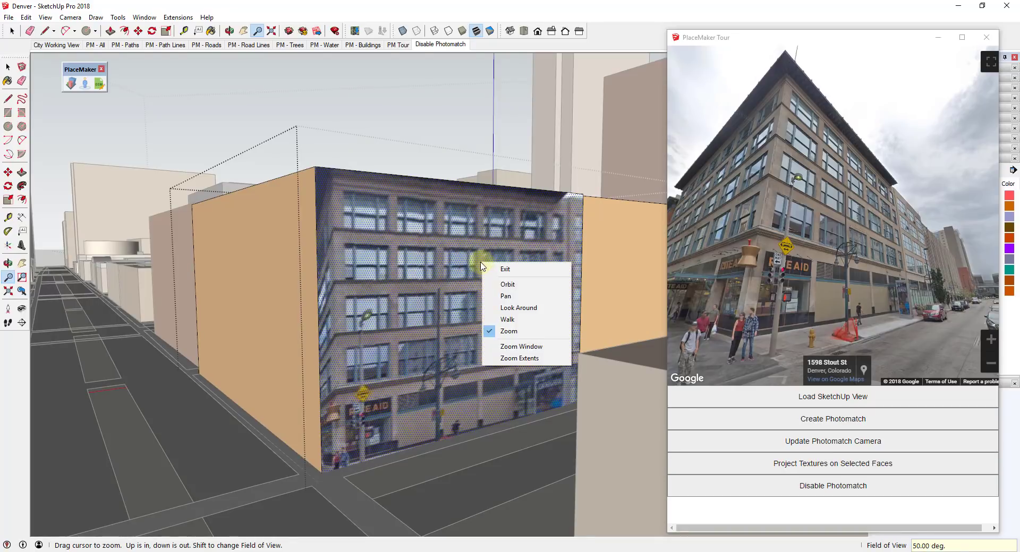
{"action": "left_click", "coordinate": [489, 269]}
{"action": "right_click", "coordinate": [423, 267]}
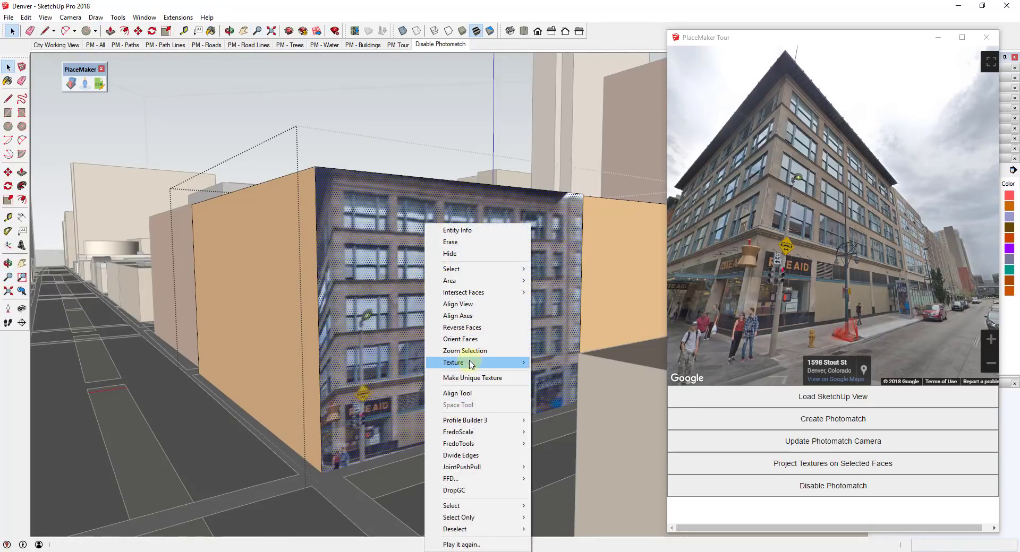
{"action": "mouse_move", "coordinate": [467, 362]}
{"action": "left_click", "coordinate": [571, 367]}
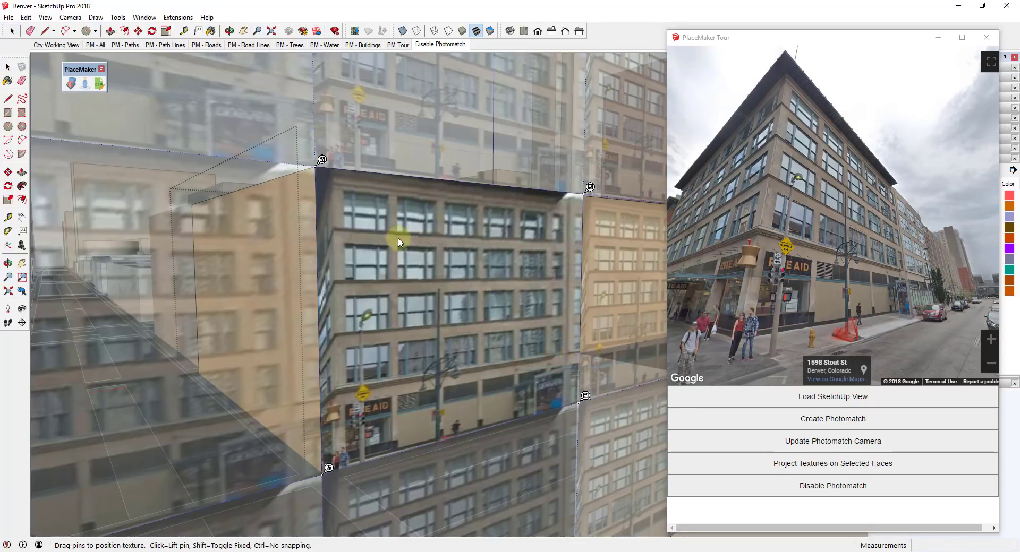
{"action": "left_click", "coordinate": [322, 159]}
{"action": "left_click", "coordinate": [338, 162]}
{"action": "left_click_drag", "start_coordinate": [339, 161], "coordinate": [321, 159]}
{"action": "left_click", "coordinate": [325, 470]}
{"action": "left_click", "coordinate": [337, 464]}
{"action": "left_click_drag", "start_coordinate": [337, 464], "coordinate": [326, 470]}
Step: Re-pin the texture's right corners to fit the facade's far edge, finish the positioning and check the building from above
{"action": "left_click", "coordinate": [586, 190]}
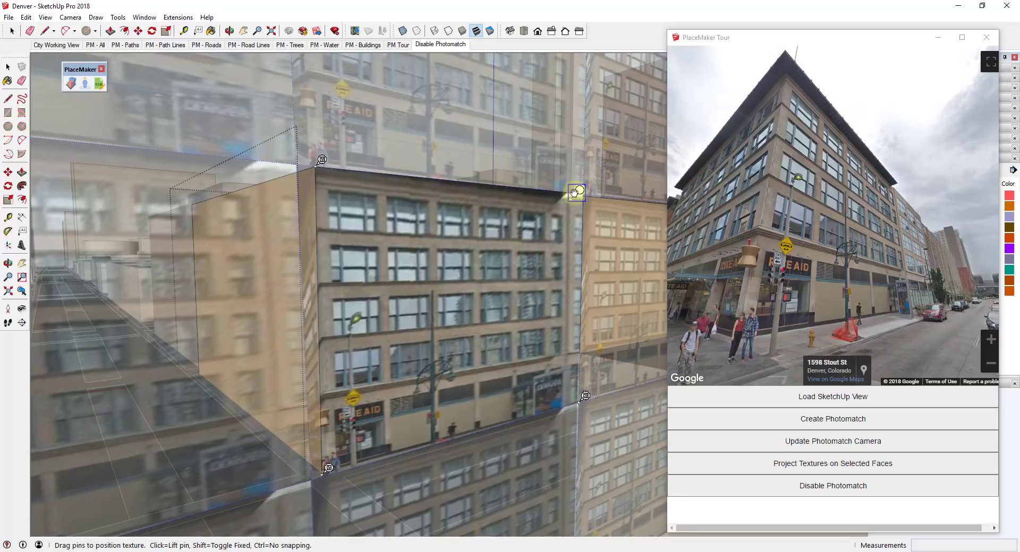
{"action": "left_click_drag", "start_coordinate": [576, 192], "coordinate": [590, 187]}
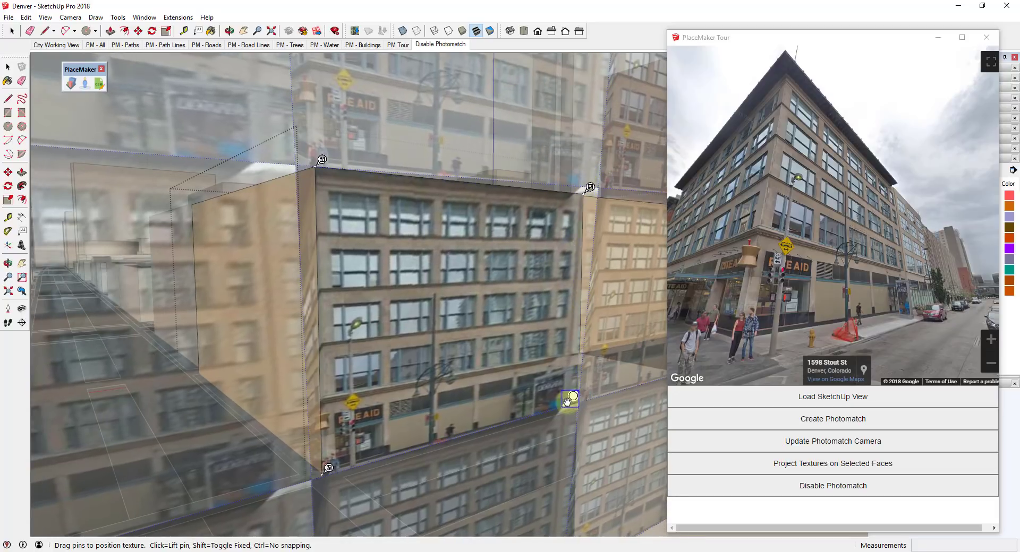
{"action": "right_click", "coordinate": [488, 329]}
{"action": "left_click", "coordinate": [505, 334]}
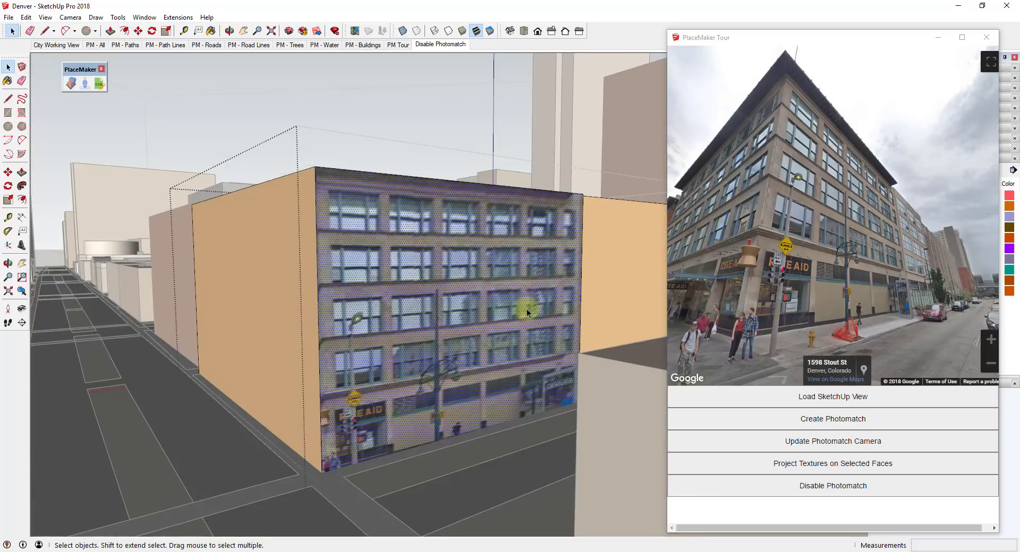
{"action": "middle_click_drag", "start_coordinate": [523, 303], "coordinate": [580, 297]}
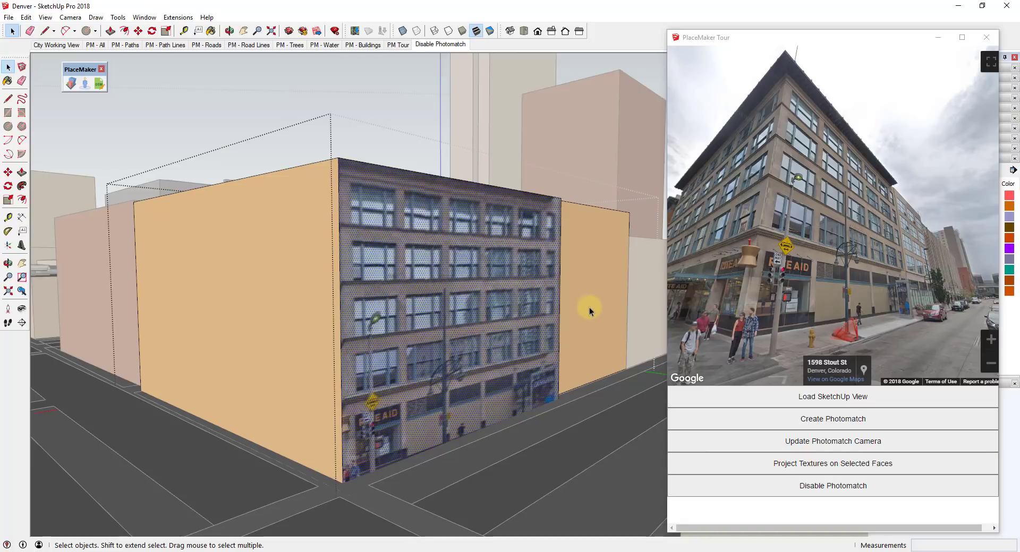
{"action": "scroll", "coordinate": [479, 307], "scroll_direction": "down", "scroll_amount": 3}
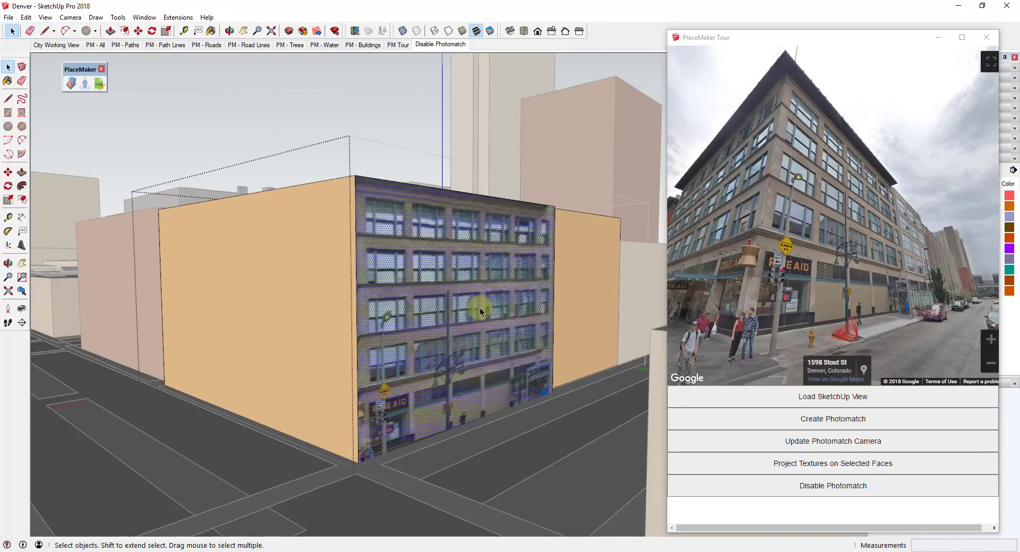
{"action": "middle_click_drag", "start_coordinate": [493, 317], "coordinate": [460, 346]}
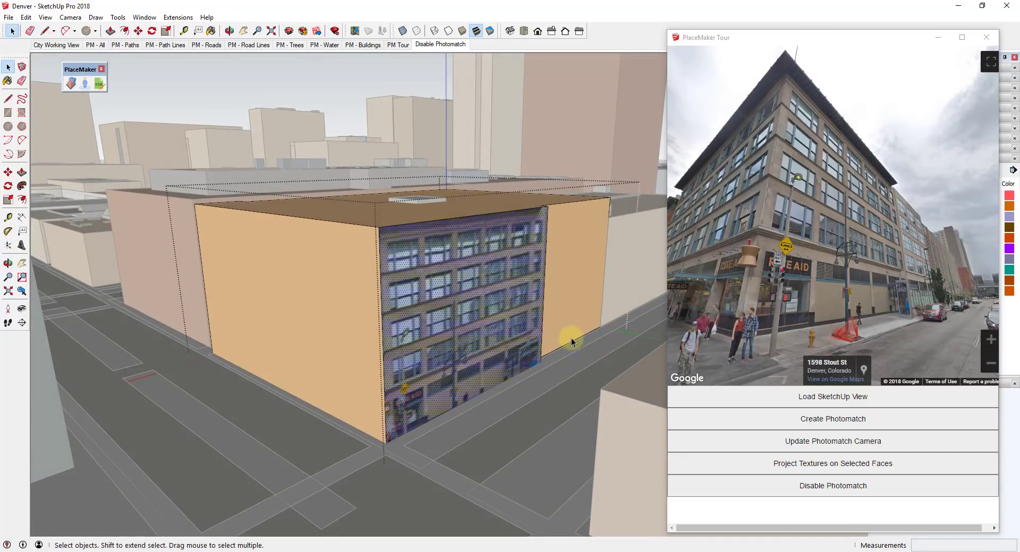
Step: Leave the building's group and examine the textured building among the surrounding city blocks from above
{"action": "scroll", "coordinate": [401, 320], "scroll_direction": "down", "scroll_amount": 3}
{"action": "scroll", "coordinate": [480, 287], "scroll_direction": "down", "scroll_amount": 2}
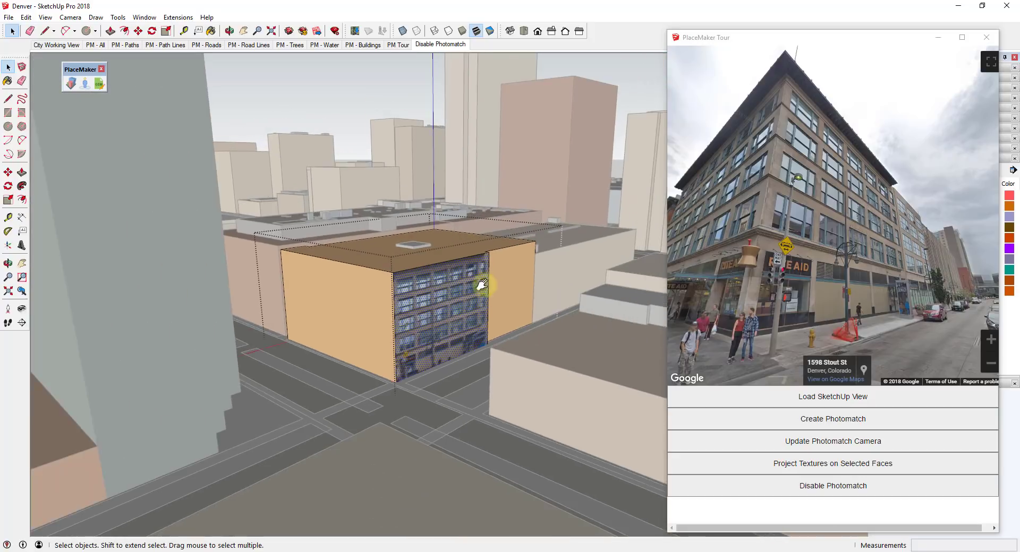
{"action": "middle_click_drag", "start_coordinate": [480, 286], "coordinate": [352, 356]}
{"action": "left_click", "coordinate": [455, 331]}
{"action": "middle_click_drag", "start_coordinate": [505, 314], "coordinate": [492, 432]}
{"action": "scroll", "coordinate": [355, 377], "scroll_direction": "down", "scroll_amount": 2}
{"action": "middle_click_drag", "start_coordinate": [356, 380], "coordinate": [514, 403]}
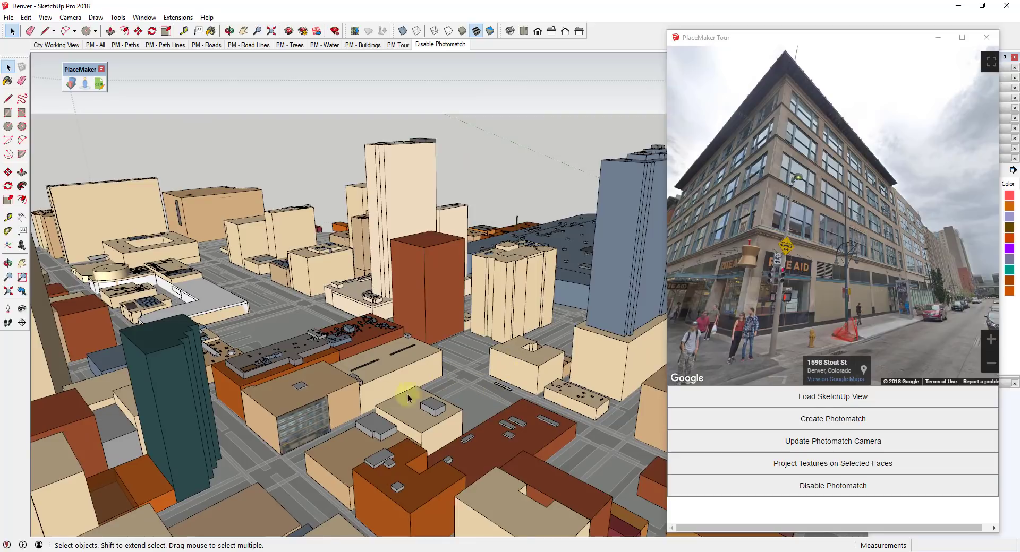
{"action": "middle_click_drag", "start_coordinate": [408, 398], "coordinate": [293, 405]}
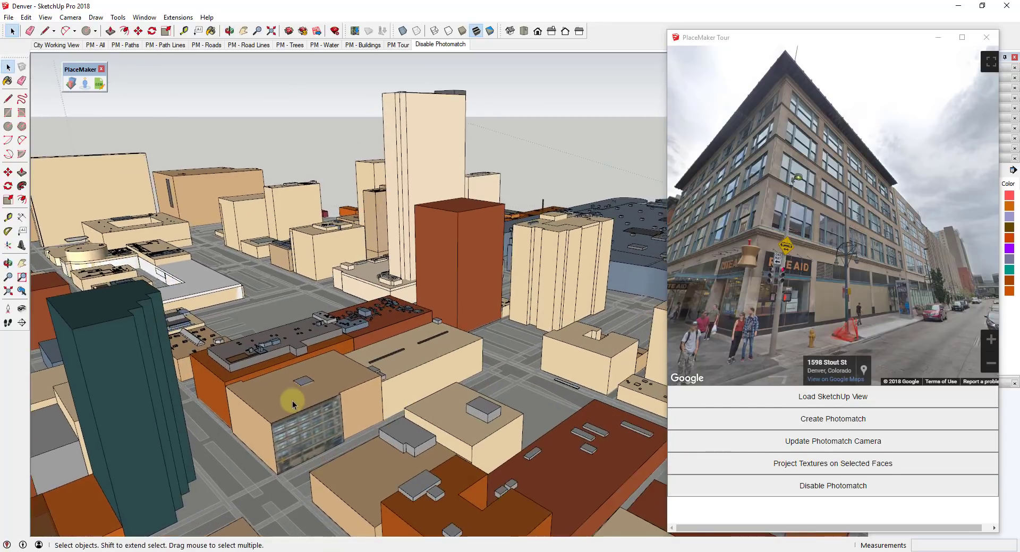
Step: Select the textured building and its small rooftop box in turn, and inspect the Stout St facade's photo texture up close
{"action": "scroll", "coordinate": [293, 405], "scroll_direction": "up", "scroll_amount": 4}
{"action": "left_click", "coordinate": [284, 404]}
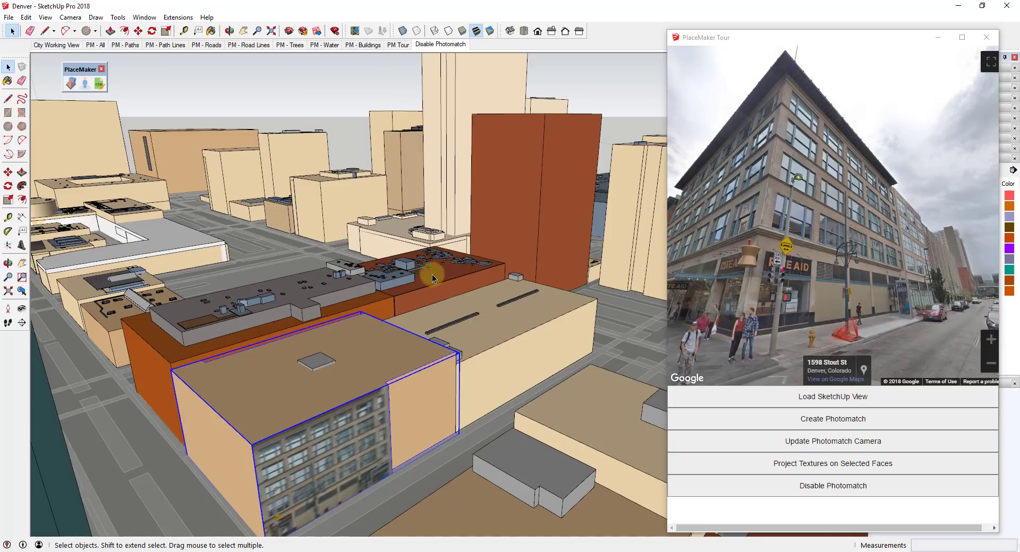
{"action": "left_click", "coordinate": [320, 365]}
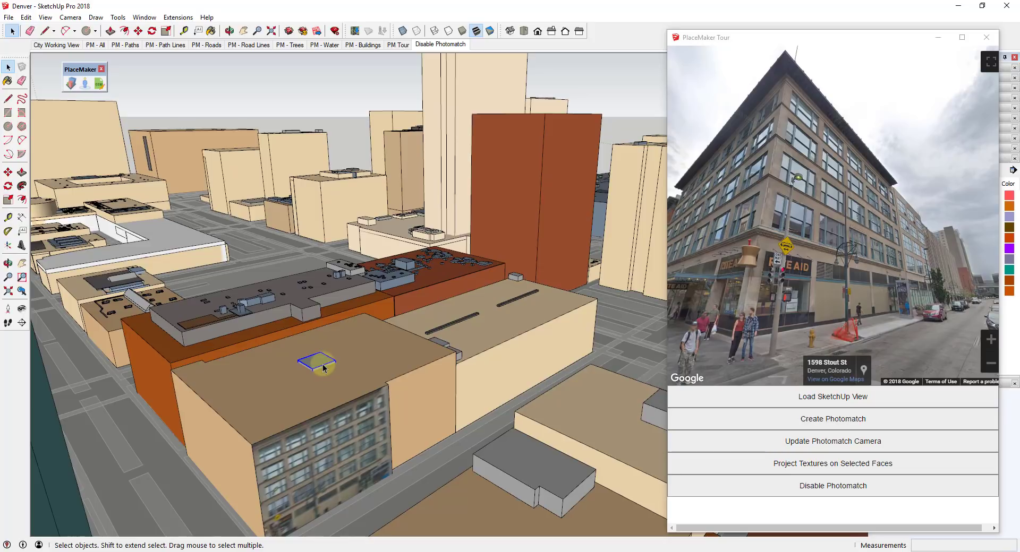
{"action": "middle_click_drag", "start_coordinate": [412, 420], "coordinate": [284, 475]}
{"action": "scroll", "coordinate": [335, 449], "scroll_direction": "up", "scroll_amount": 3}
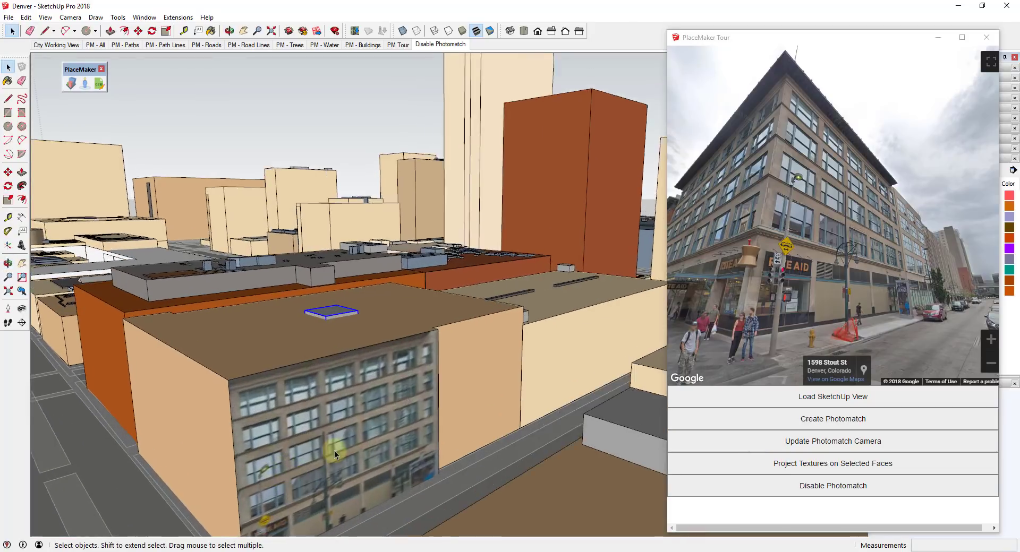
{"action": "middle_click_drag", "start_coordinate": [333, 440], "coordinate": [380, 391]}
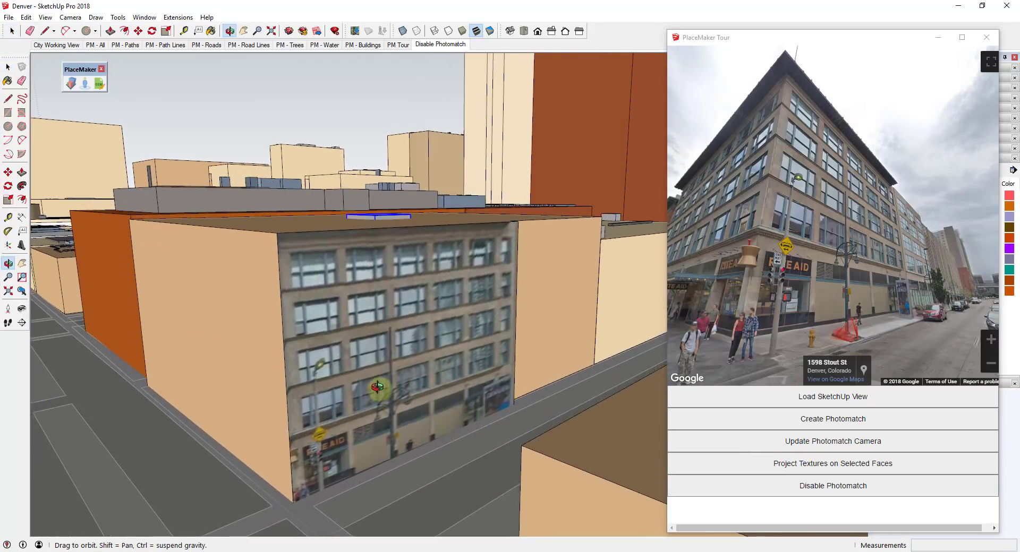
{"action": "scroll", "coordinate": [449, 362], "scroll_direction": "up", "scroll_amount": 3}
{"action": "middle_click_drag", "start_coordinate": [449, 362], "coordinate": [443, 360]}
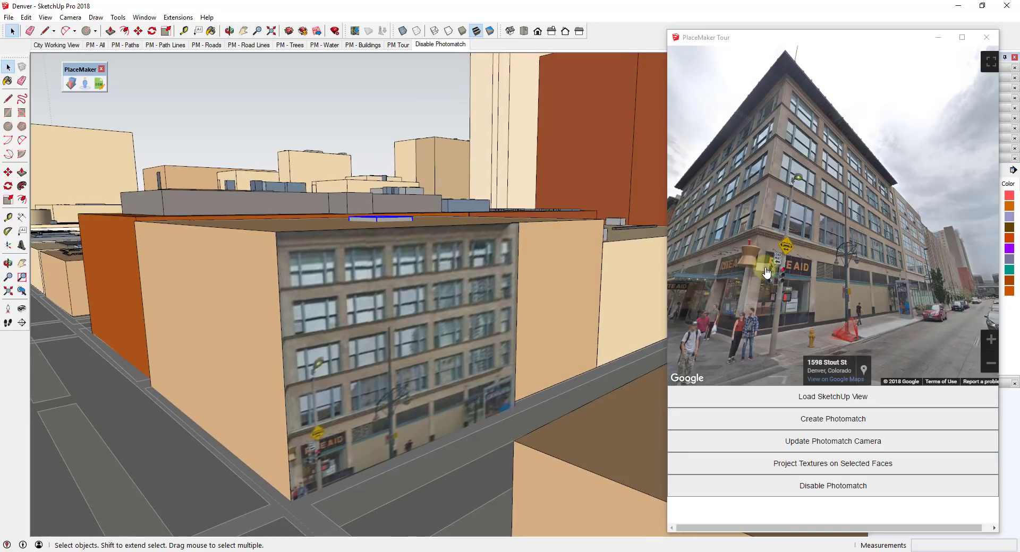